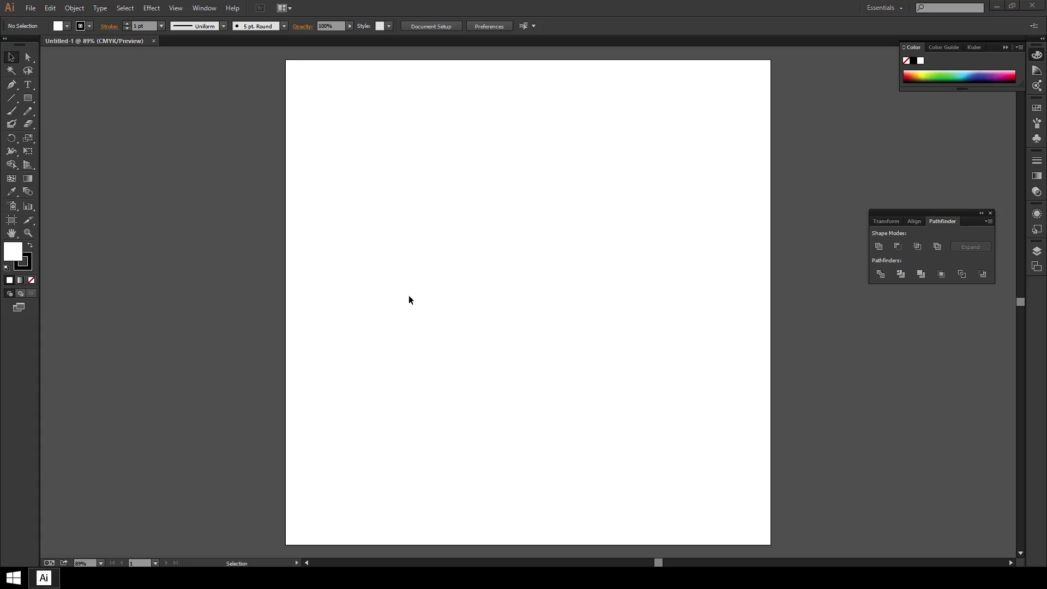
click(26, 85)
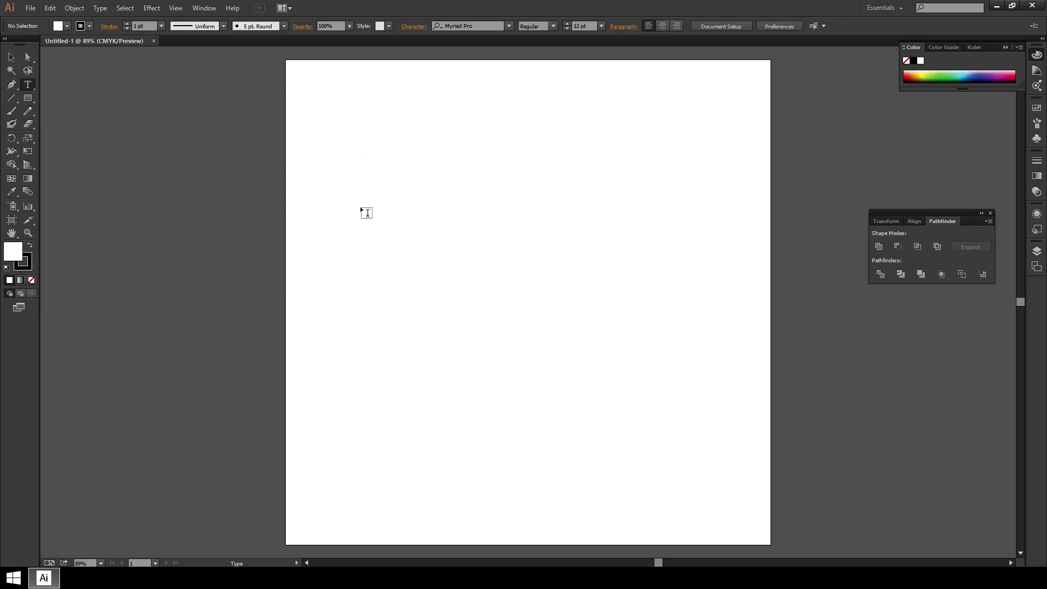
drag(318, 108, 700, 302)
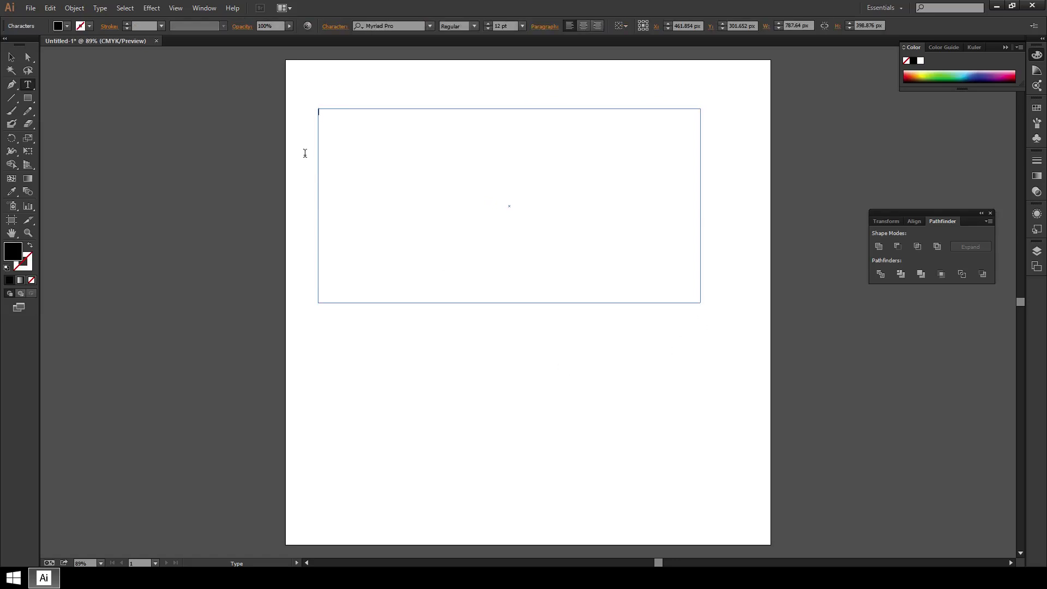
click(101, 8)
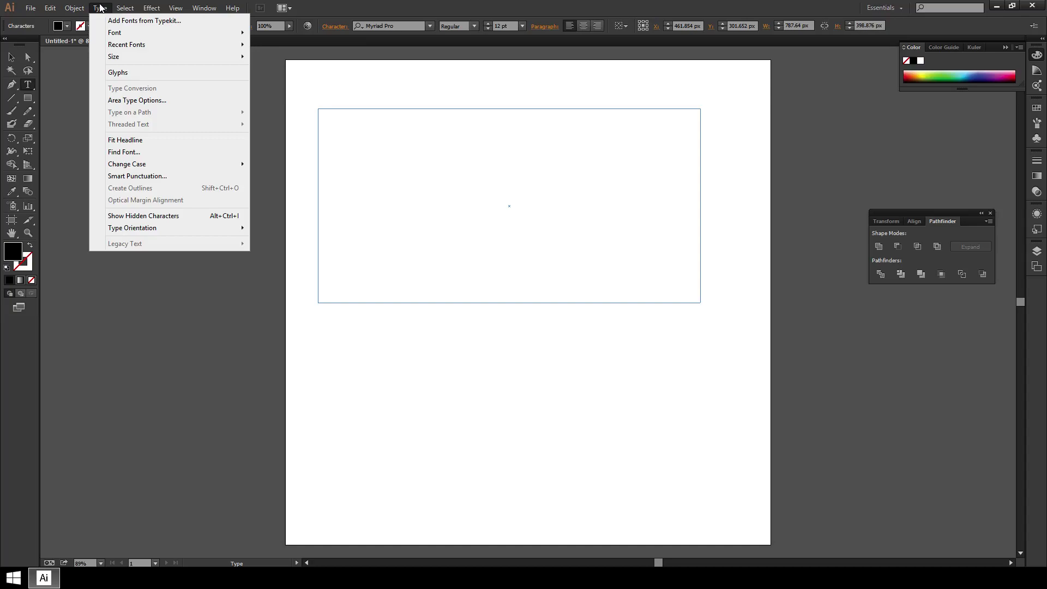
click(102, 9)
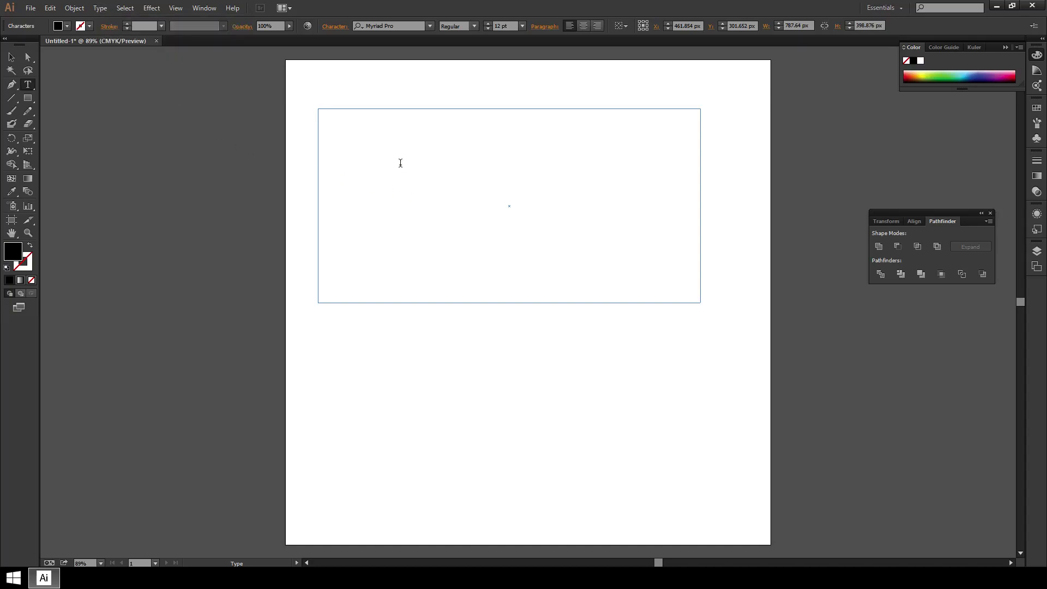
key(Escape)
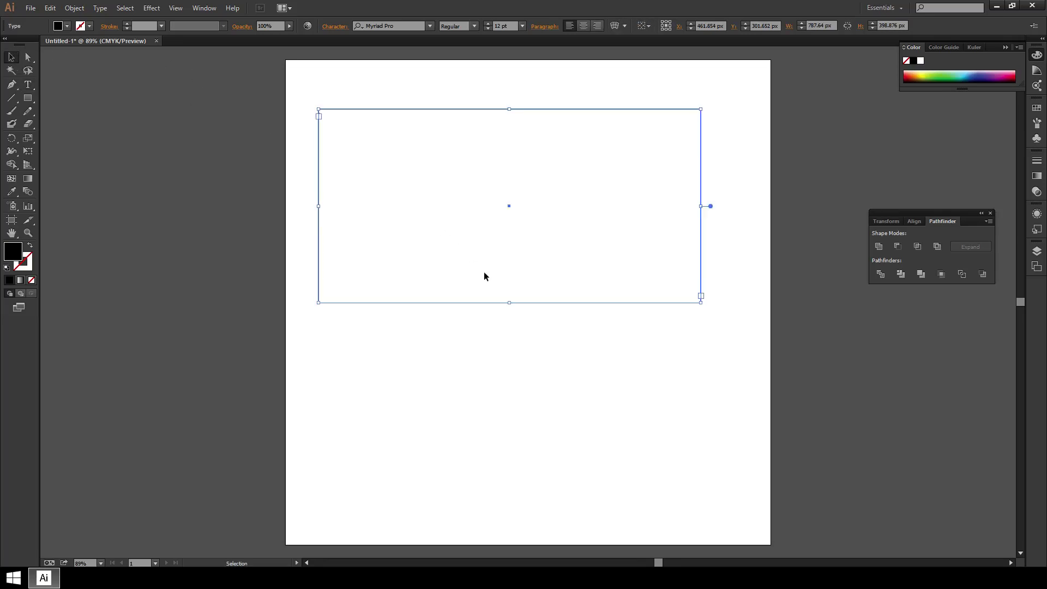
key(Delete)
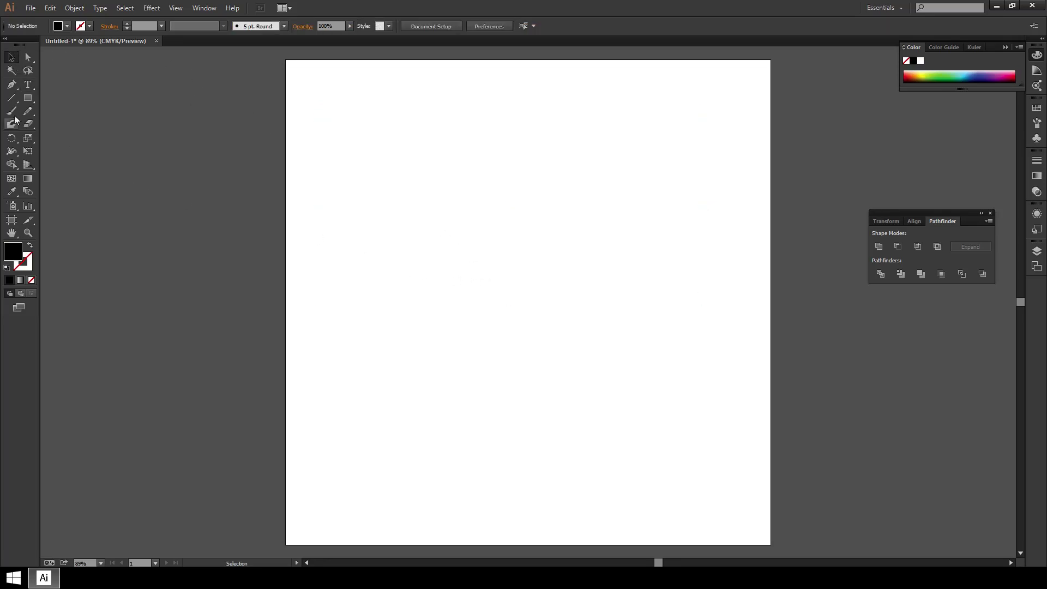
Place point text reading "Graphic Design" in the artboard's upper half and set its font size to 72 pt.
click(28, 85)
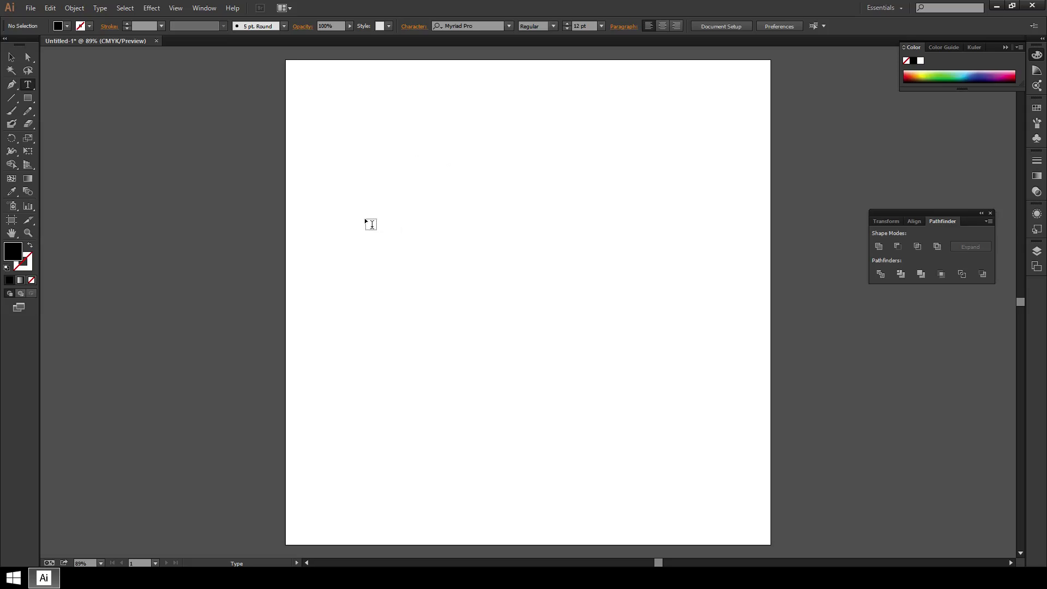
click(375, 255)
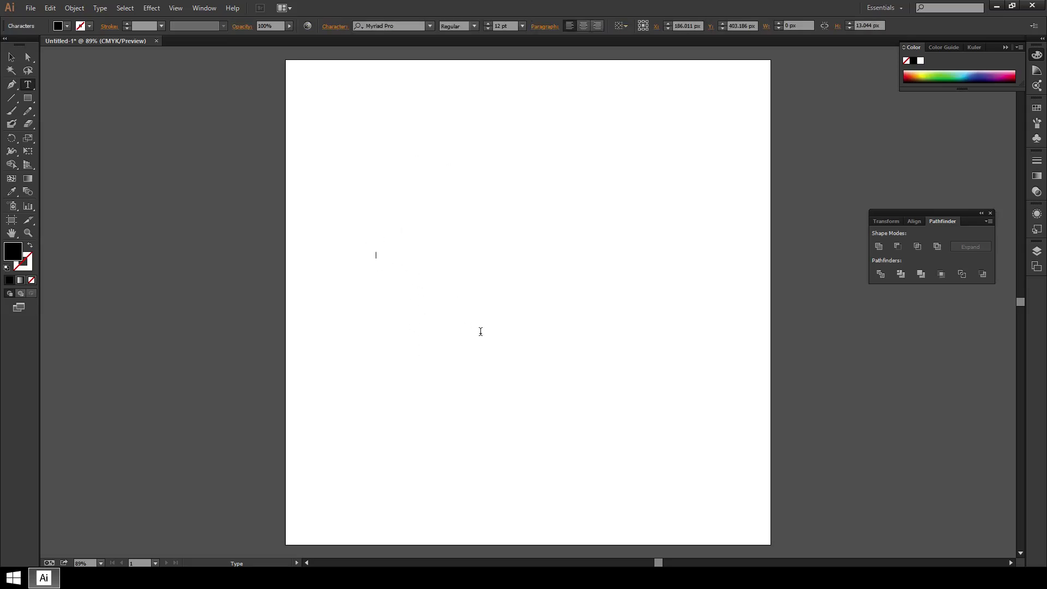
text(Graphic Design)
click(14, 57)
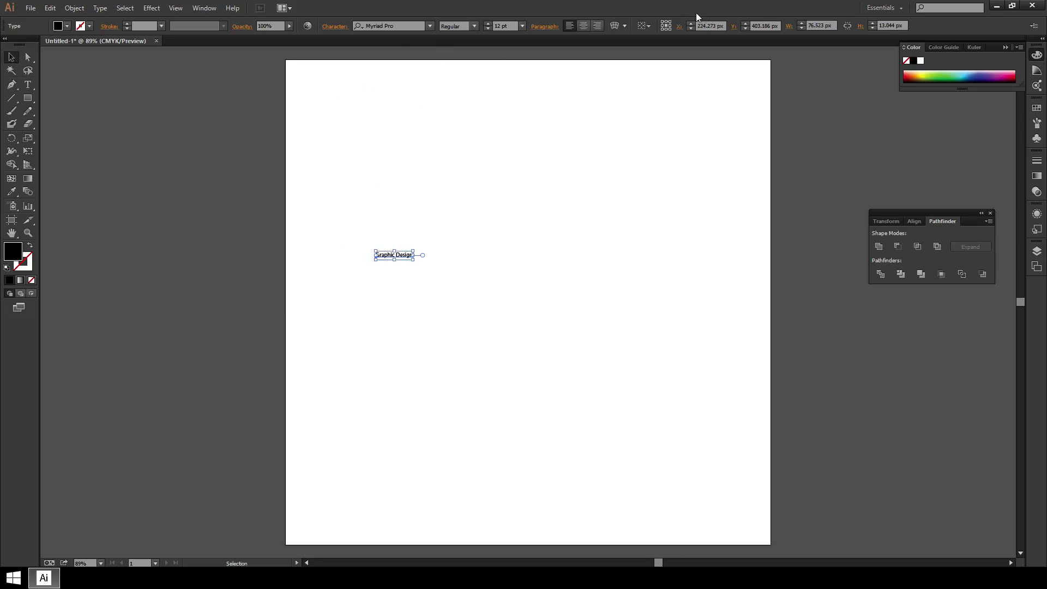
click(522, 26)
click(536, 220)
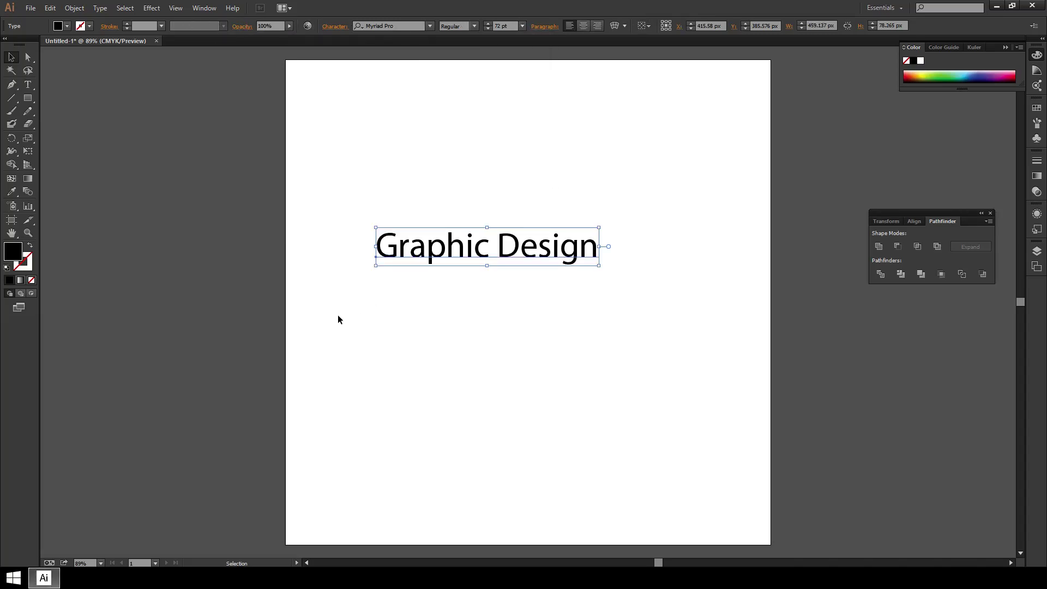
click(522, 26)
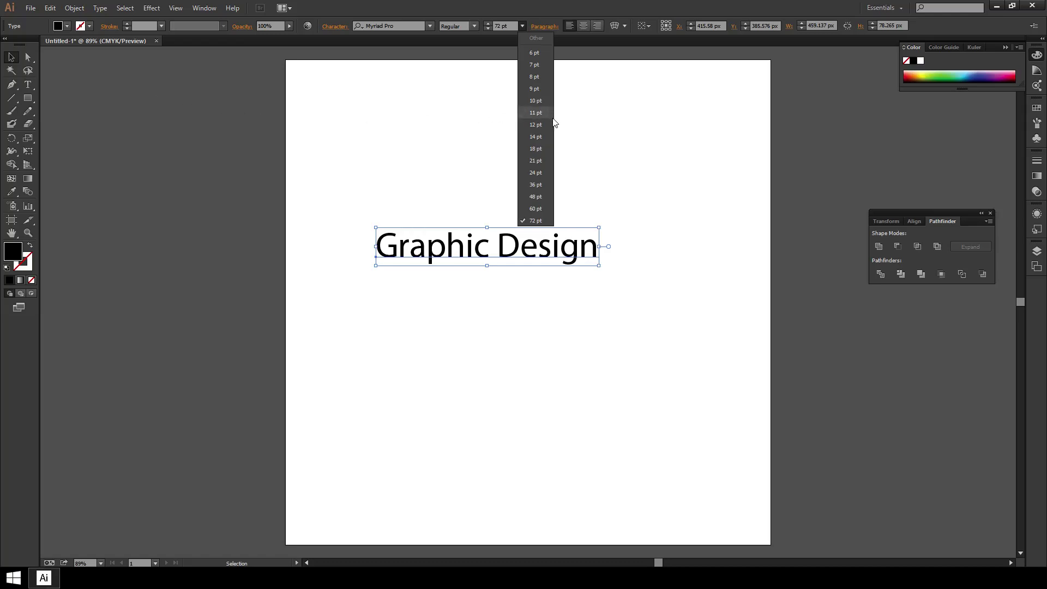
click(431, 161)
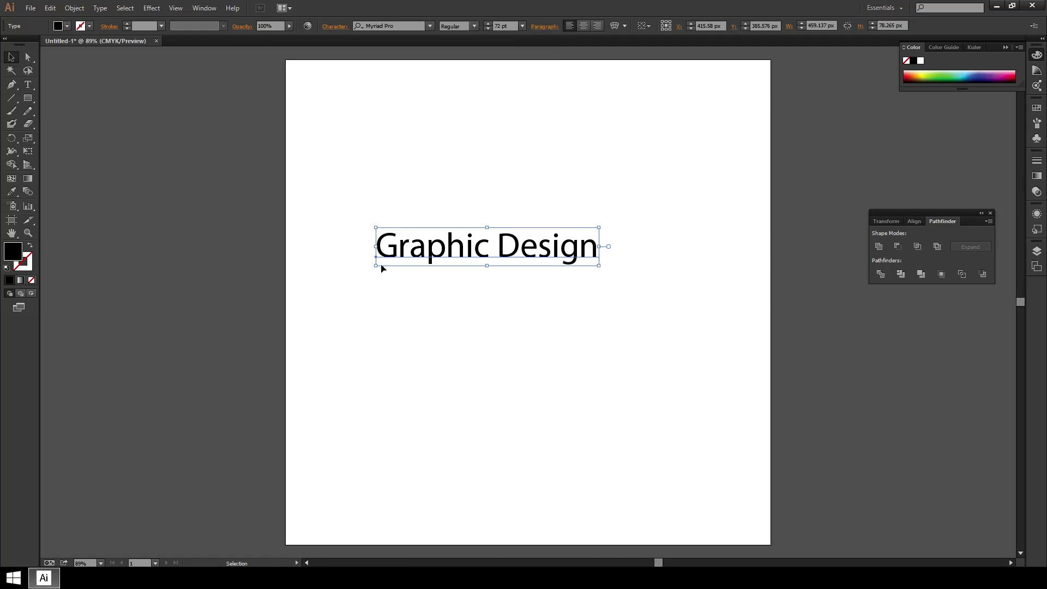
Scale the "Graphic Design" text up proportionally to about 899 px wide and position it within the artboard's width.
drag(376, 266, 109, 443)
drag(460, 268, 618, 274)
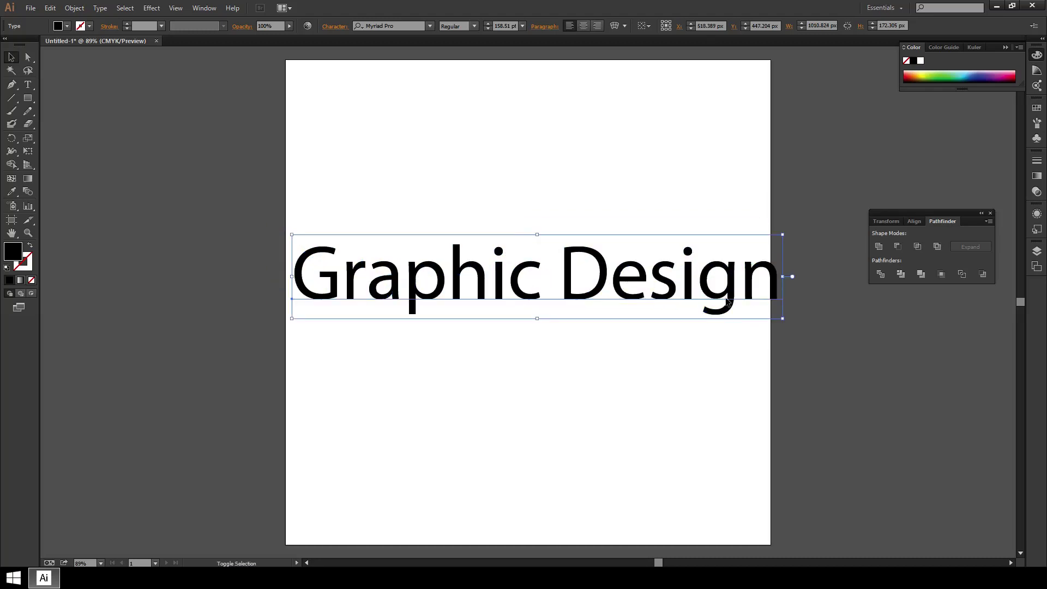
drag(783, 320, 761, 308)
drag(629, 265, 657, 266)
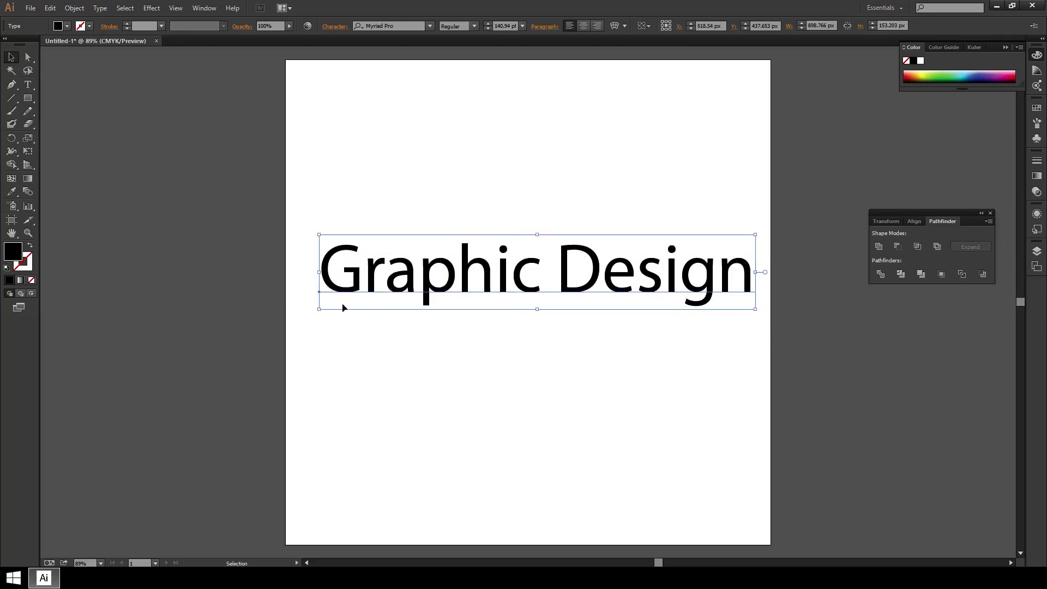
Try stretching the text out of proportion from its lower-left corner, undoing each distortion.
drag(320, 311, 282, 464)
key(ctrl+z)
drag(319, 306, 119, 312)
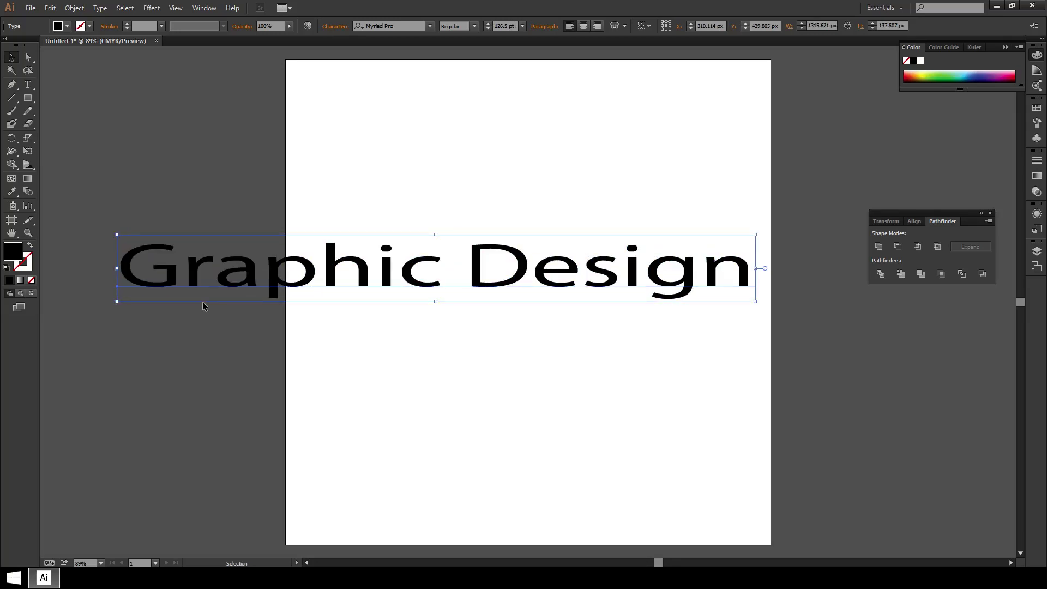
key(a)
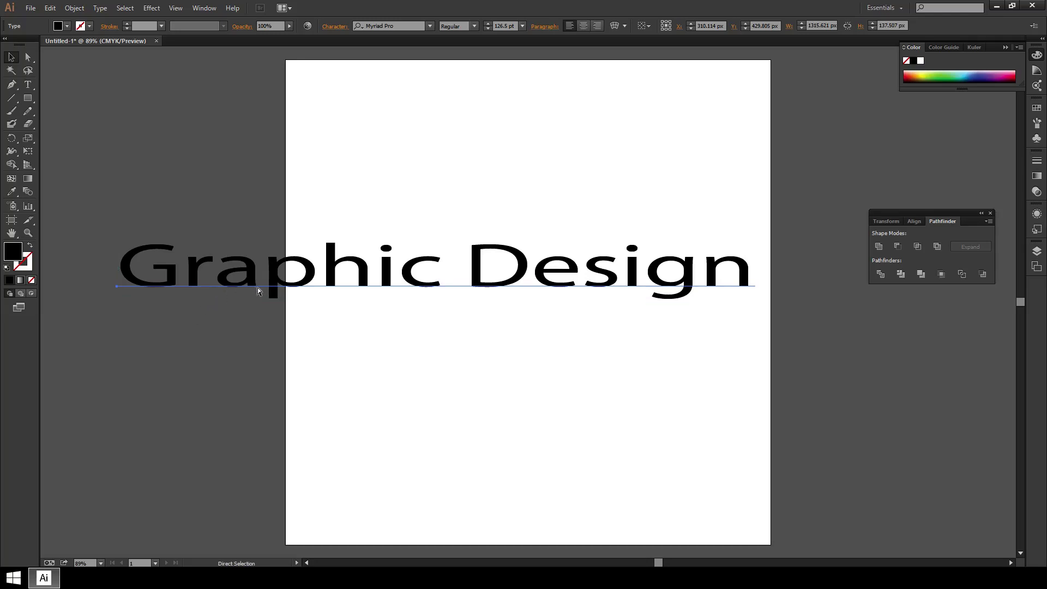
key(ctrl+z)
key(v)
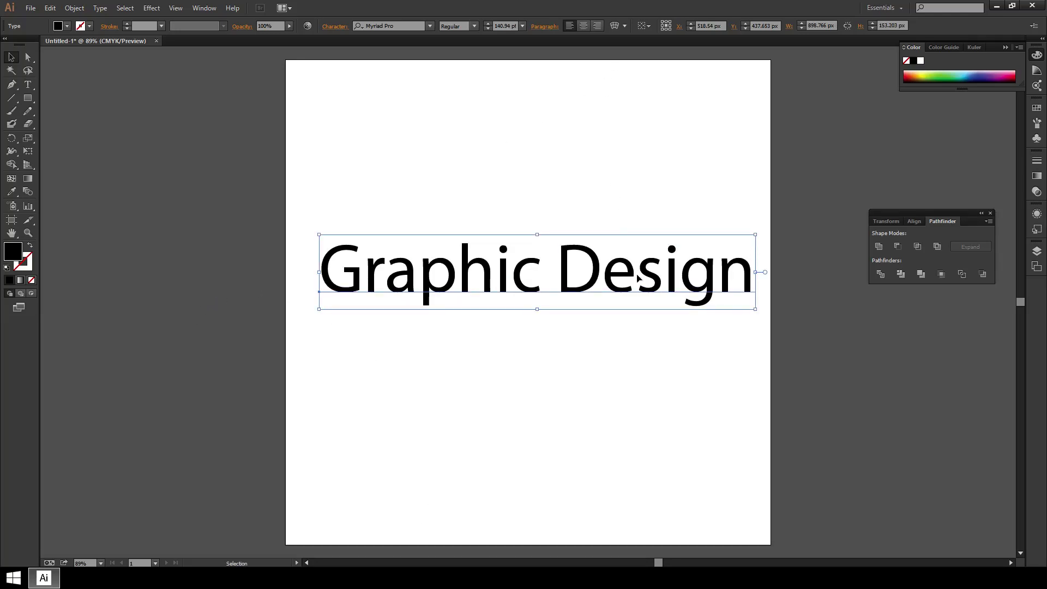
Nudge the text slightly up and left, and try resizing only its width from the left edge, undoing each attempt.
drag(648, 278, 634, 266)
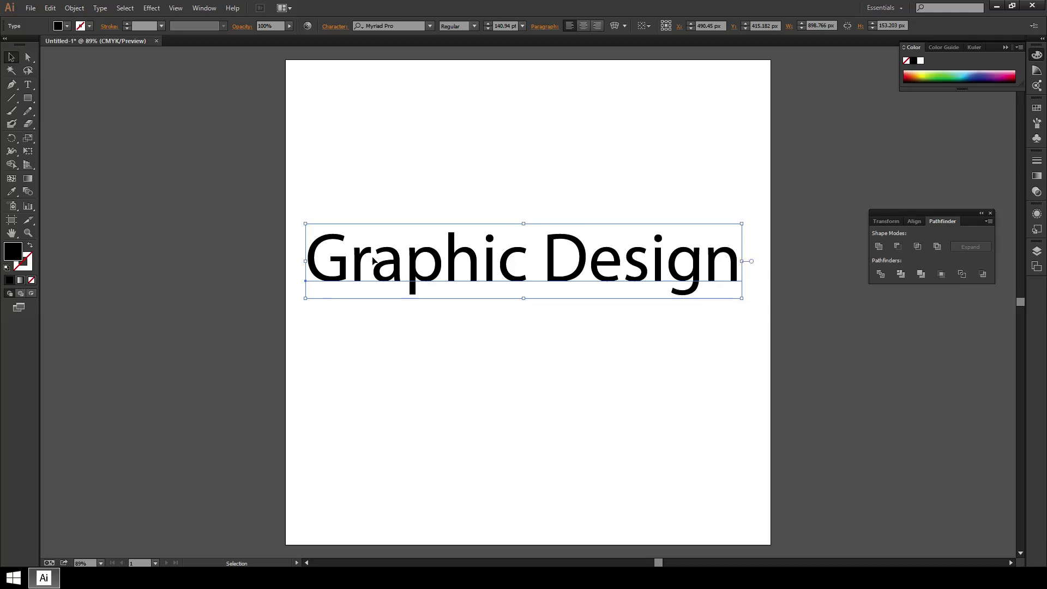
drag(305, 261, 313, 262)
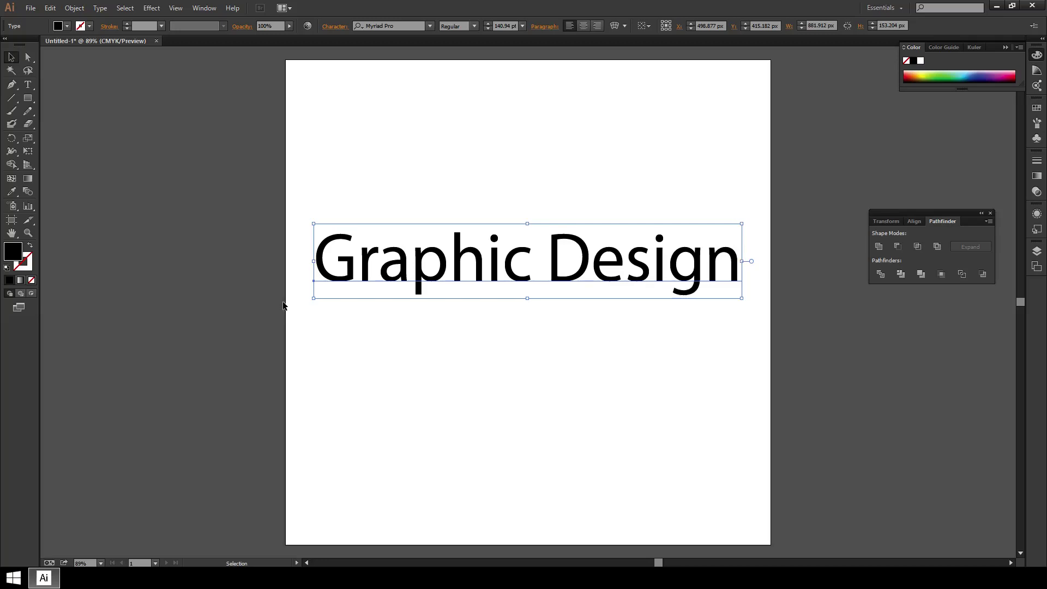
key(ctrl+z)
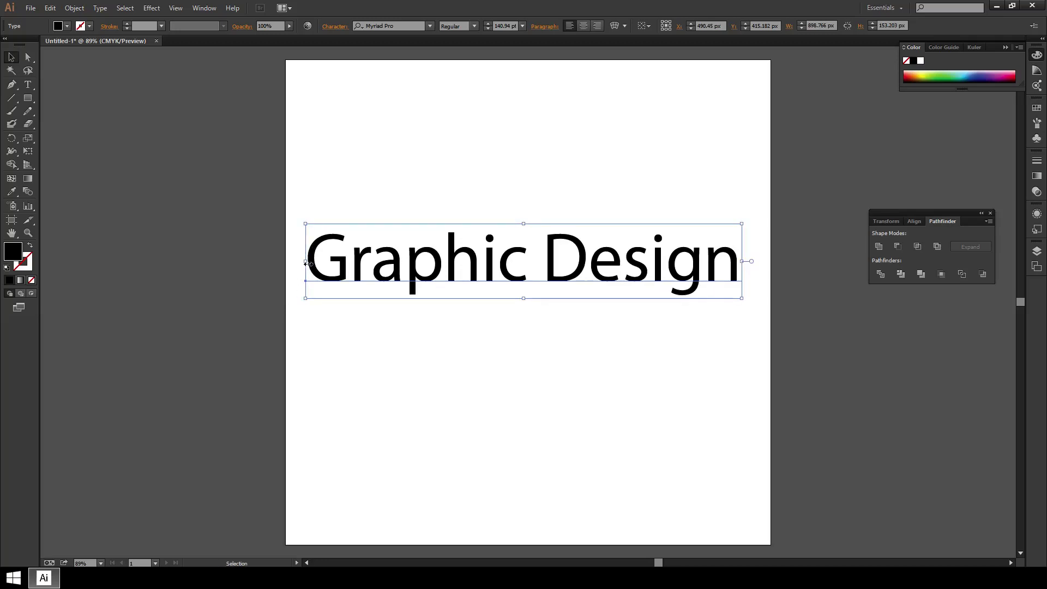
drag(307, 263, 203, 263)
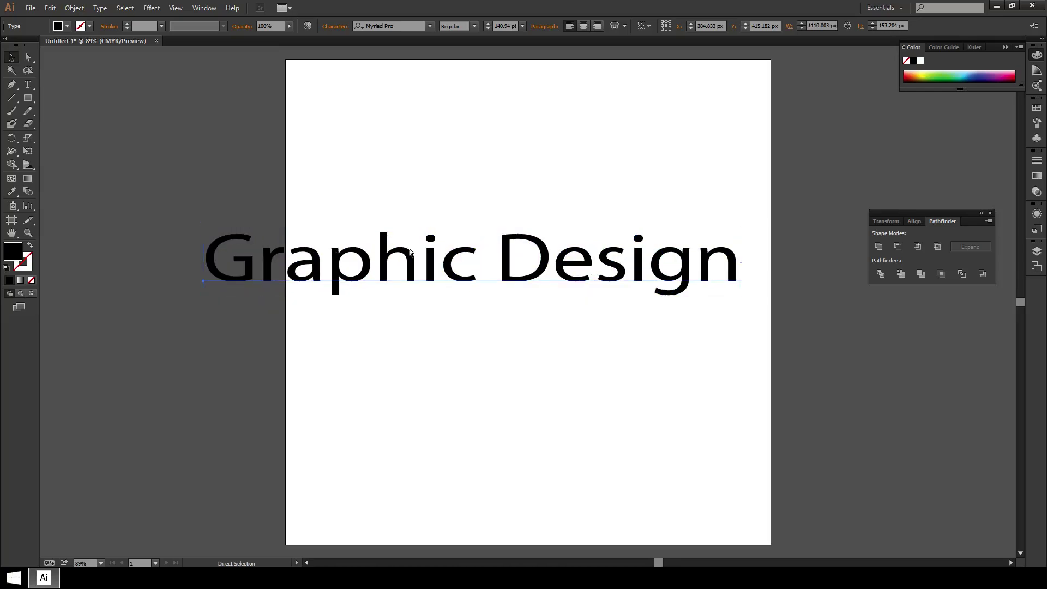
key(ctrl+z)
Try stretching the text vertically to about 344 px tall, inspect the distorted letters up close, and undo the stretch.
drag(524, 223, 524, 131)
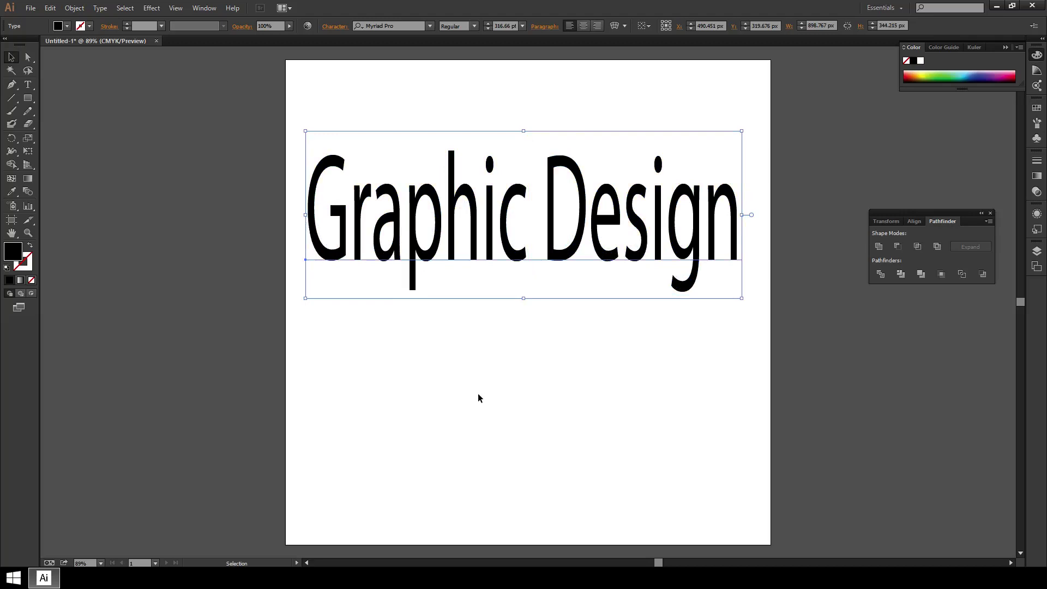
click(516, 341)
key(ctrl+plus)
key(ctrl+plus)
key(ctrl+plus)
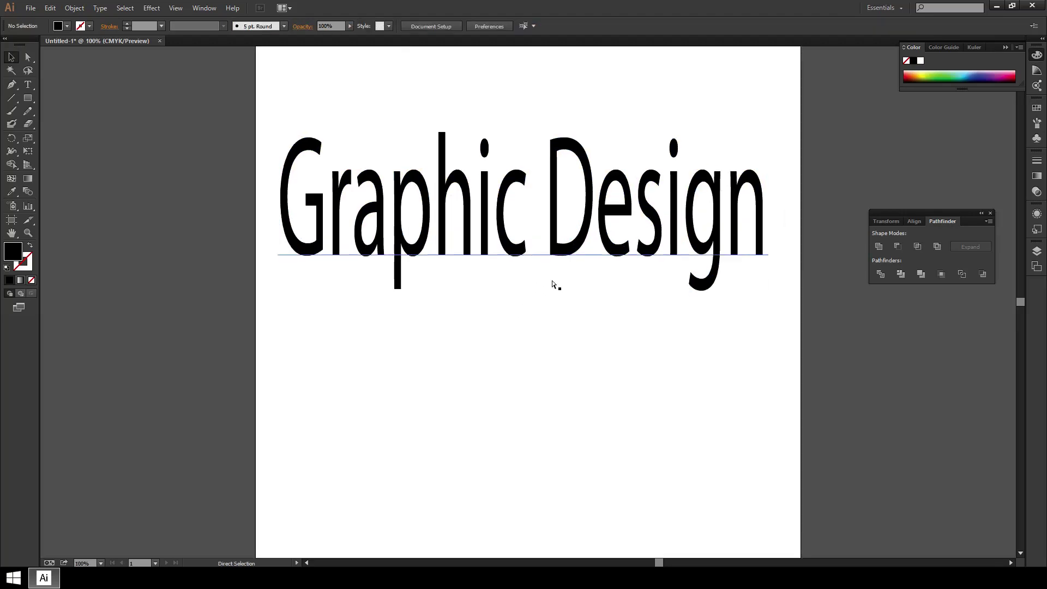
drag(588, 168, 573, 360)
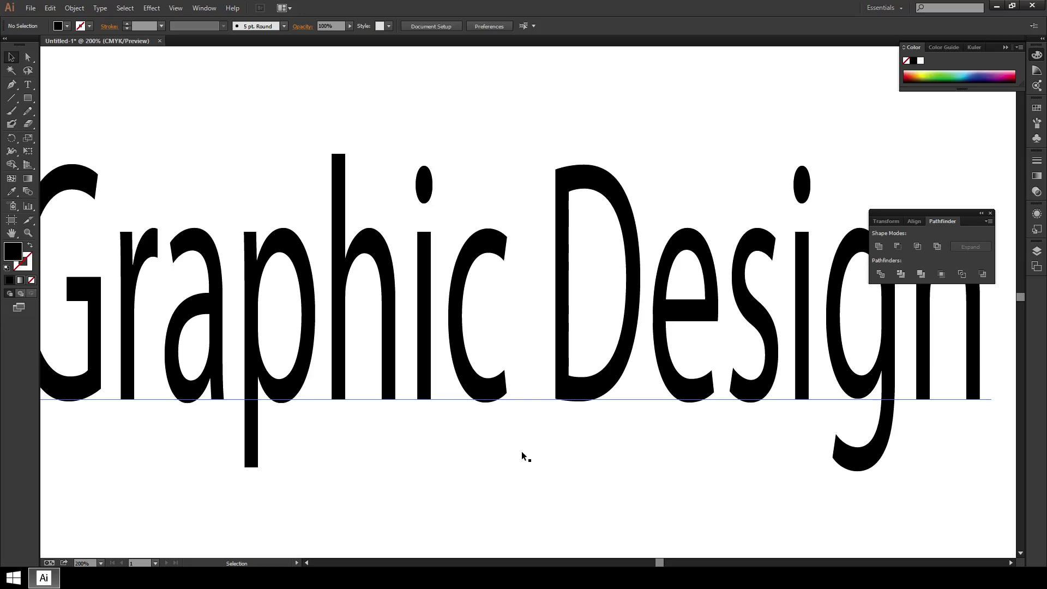
key(ctrl+z)
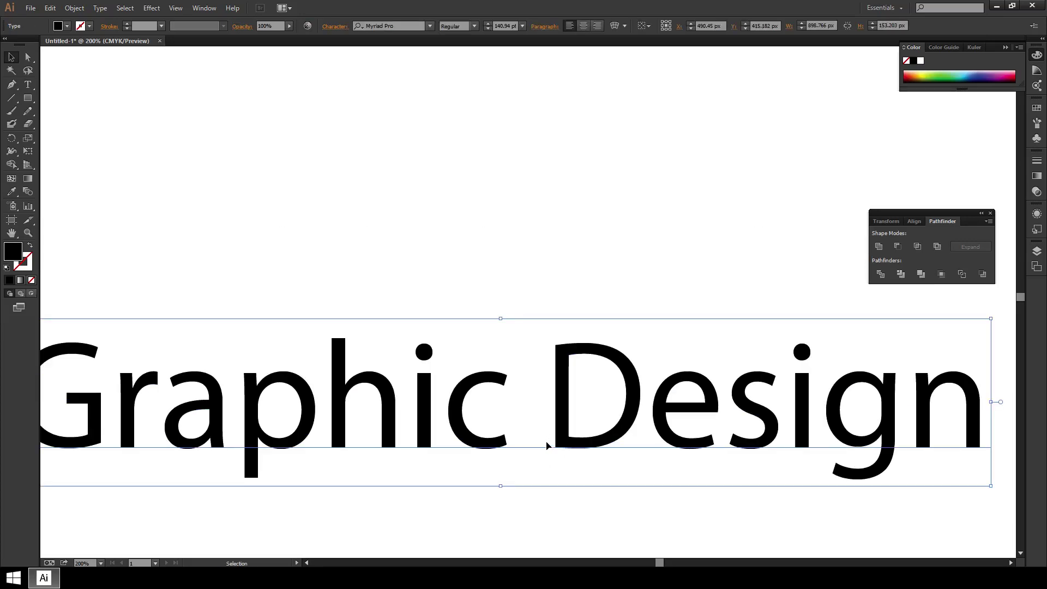
Move the Pathfinder panel up out of the way and reposition the text higher on the artboard.
key(ctrl+minus)
key(ctrl+minus)
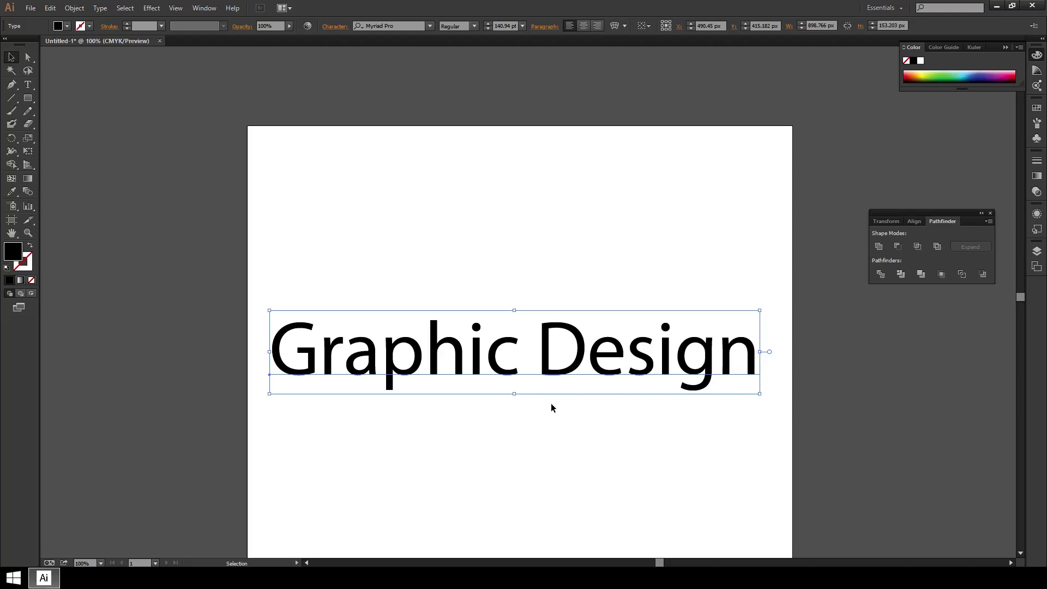
key(ctrl+plus)
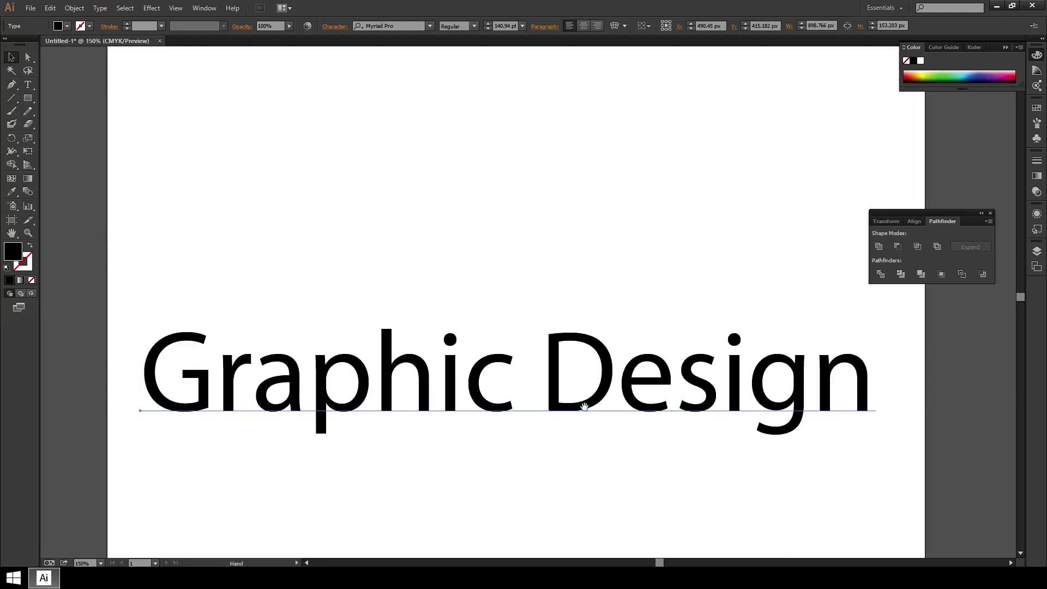
drag(593, 397, 571, 358)
drag(953, 216, 960, 126)
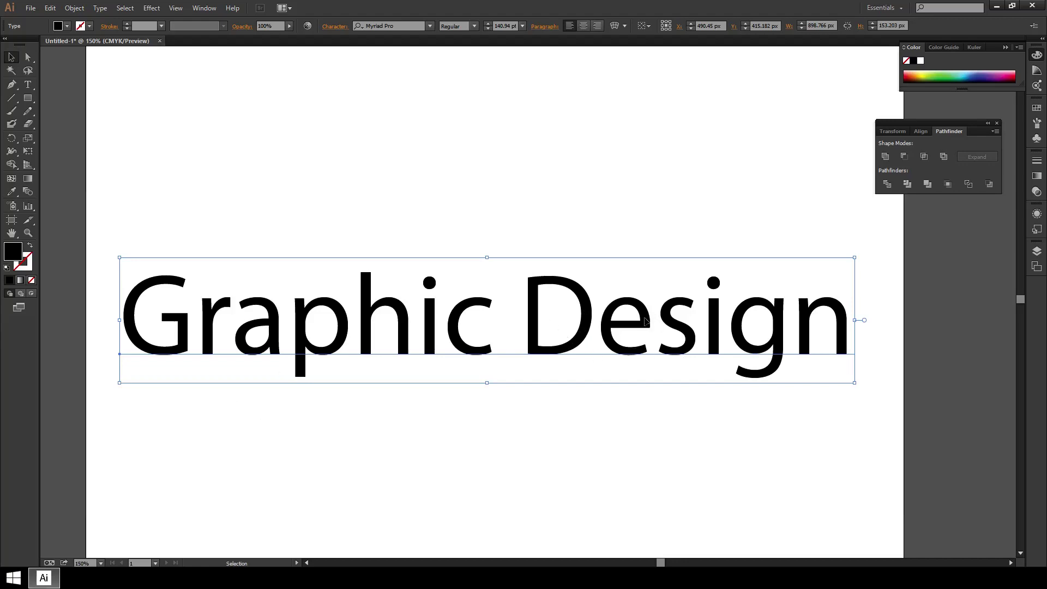
drag(657, 367, 672, 300)
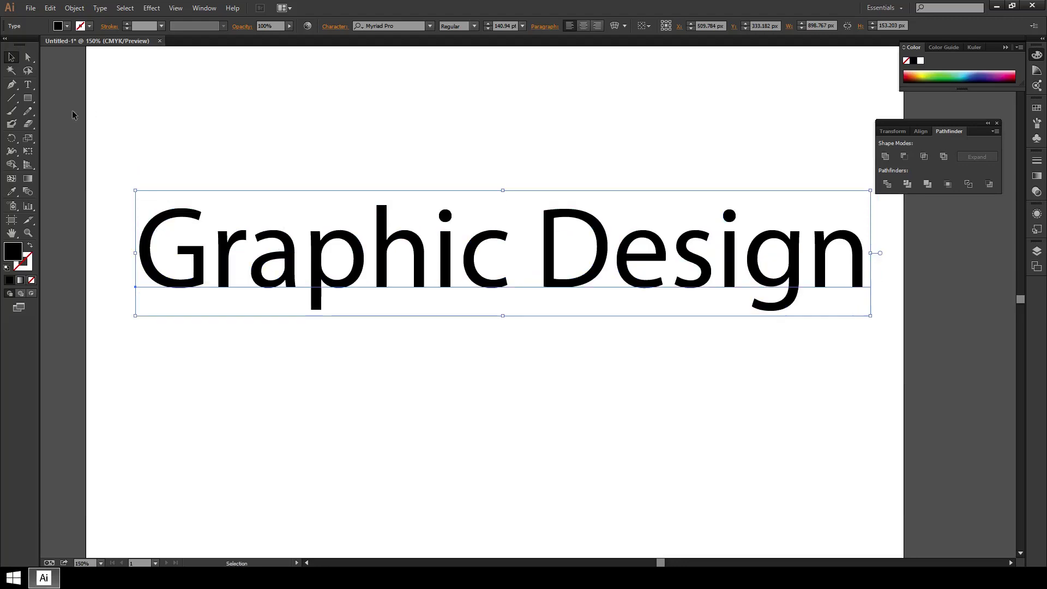
Try selecting only the letter "i" in "Graphic" and applying the Eraser tool to the live text.
click(28, 84)
drag(446, 248, 434, 249)
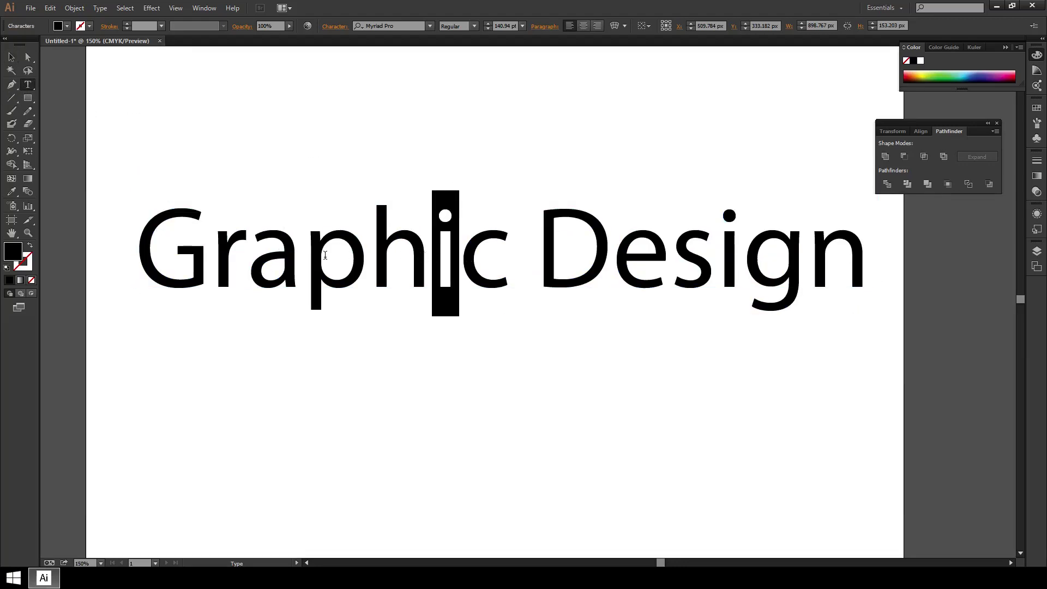
click(9, 59)
click(259, 116)
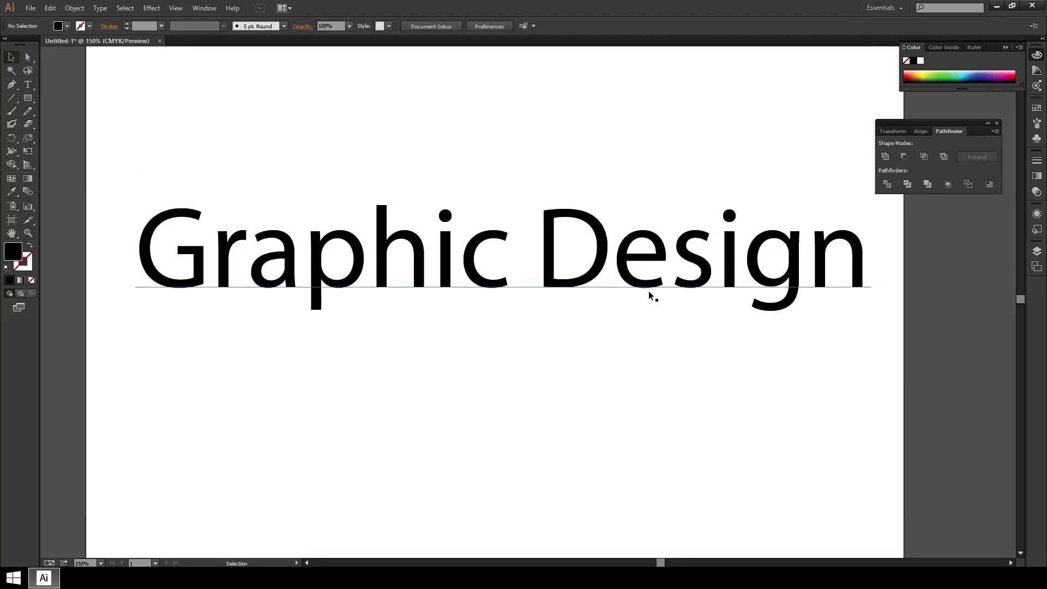
click(27, 126)
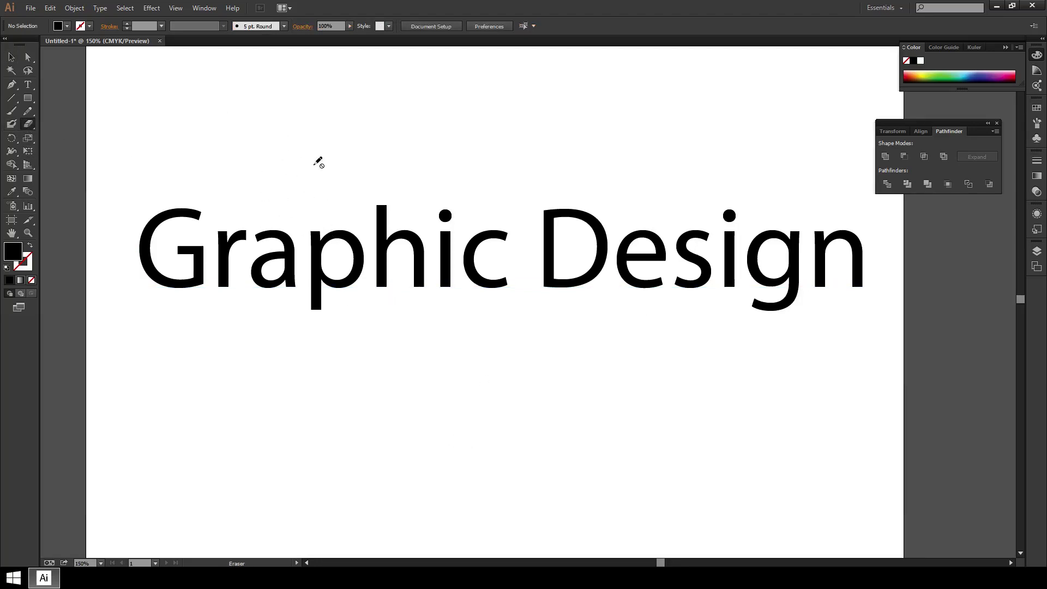
click(11, 57)
Move the "Graphic Design" text slightly down and left, and convert it to outlines.
click(576, 285)
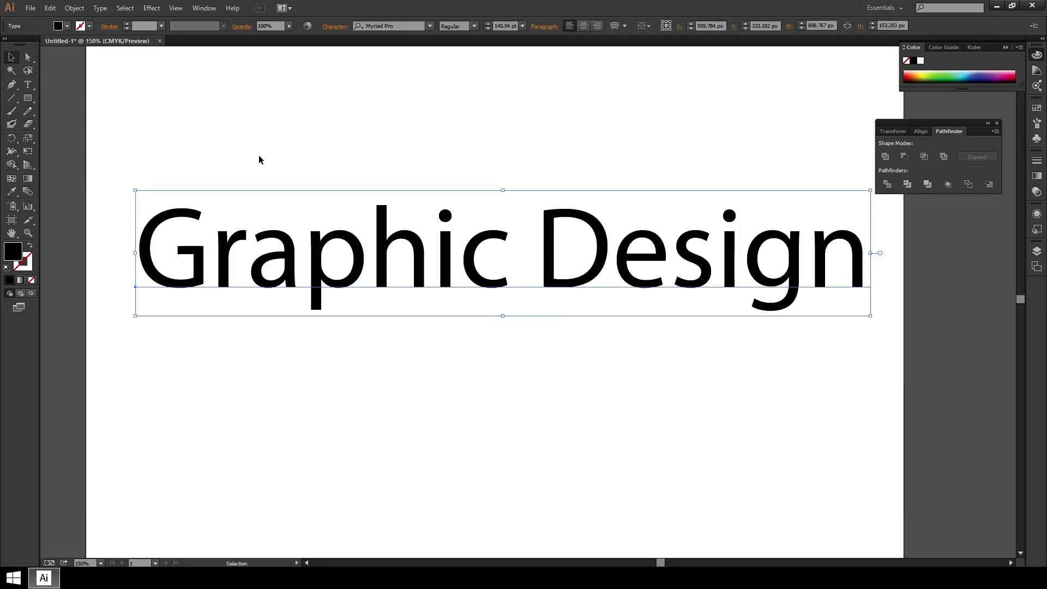
drag(660, 292, 645, 297)
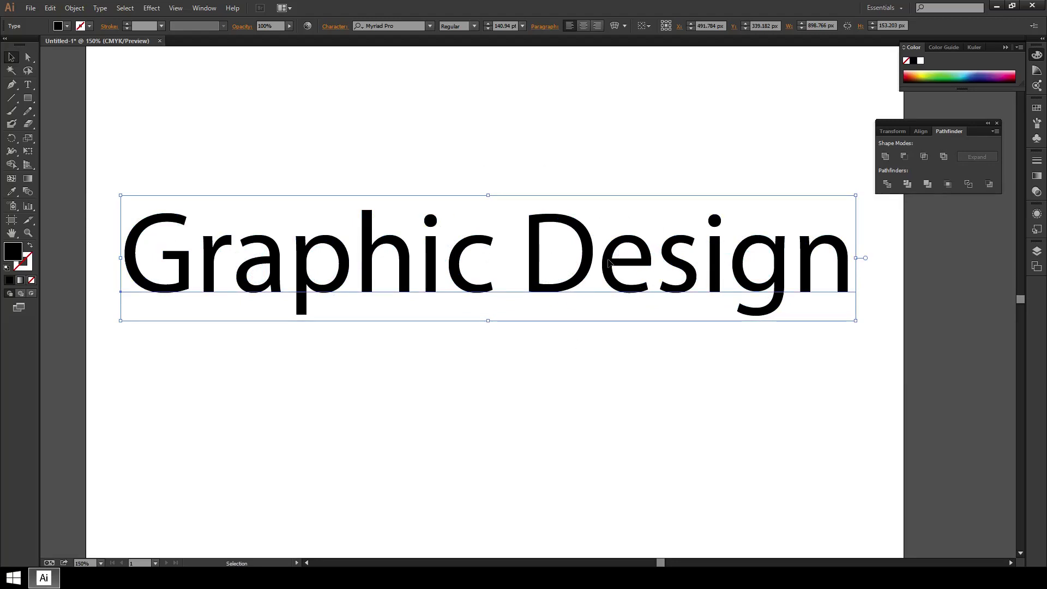
click(100, 10)
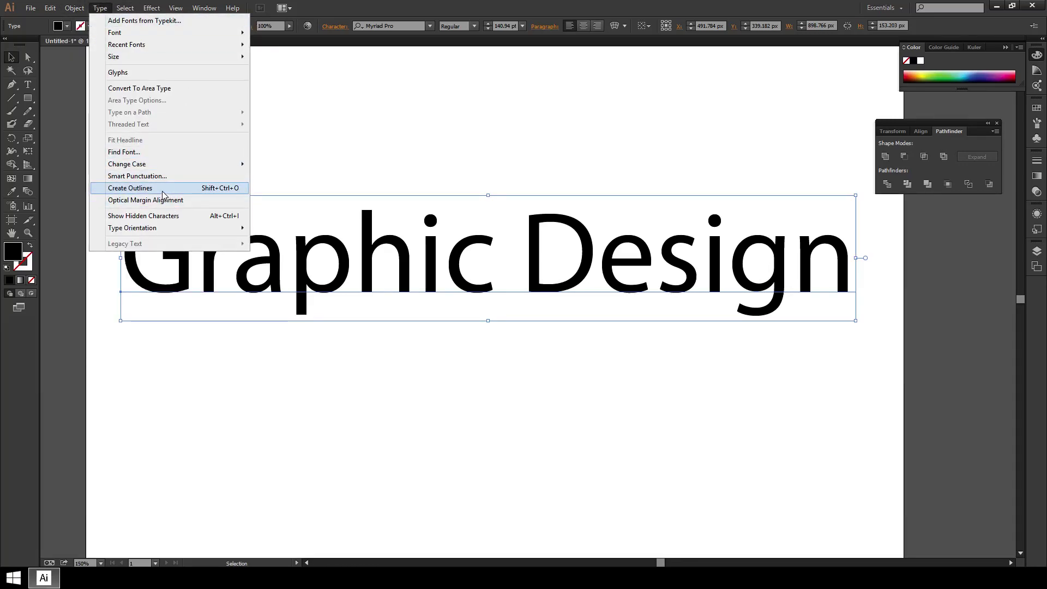
click(164, 188)
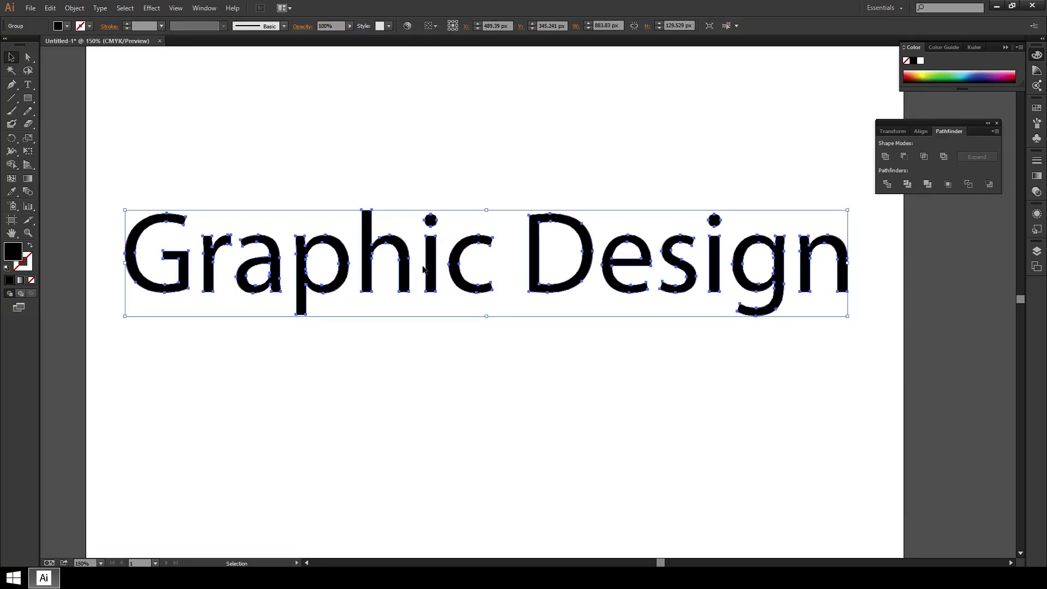
Reselect the outlined lettering and move it slightly right and down as one group.
click(28, 84)
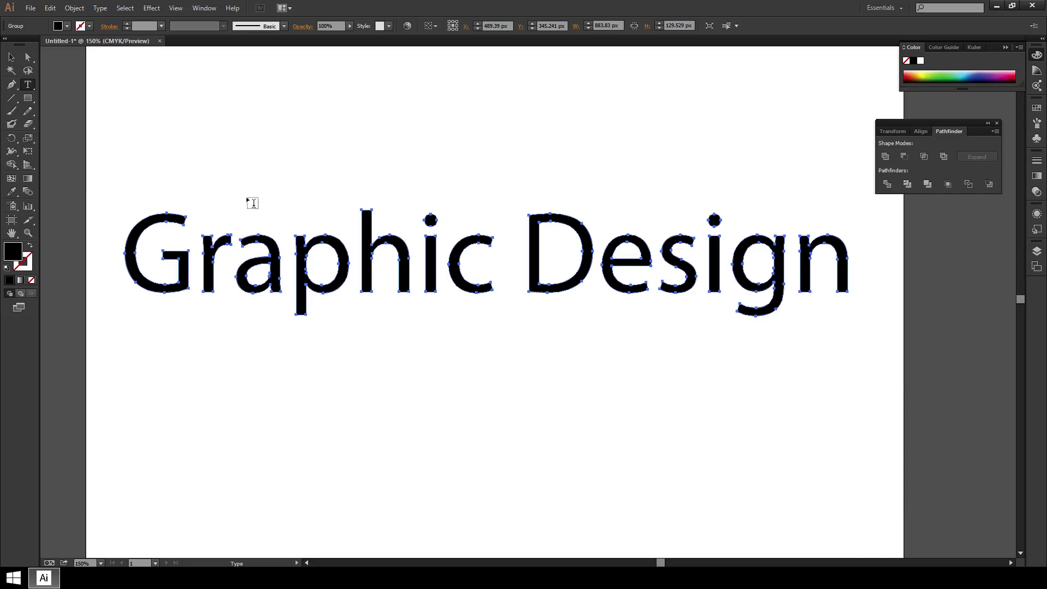
click(11, 57)
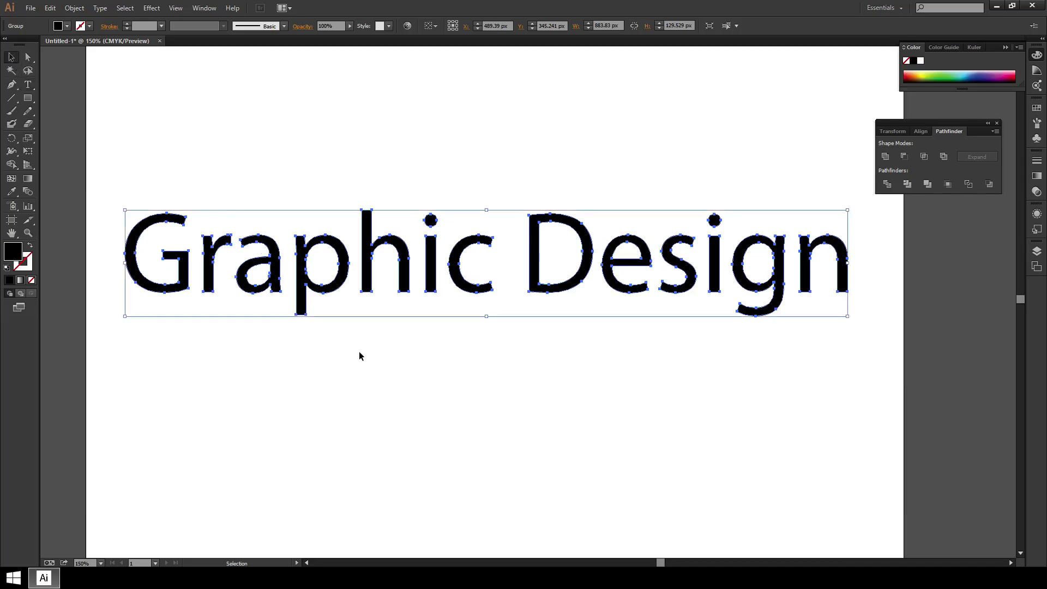
click(371, 359)
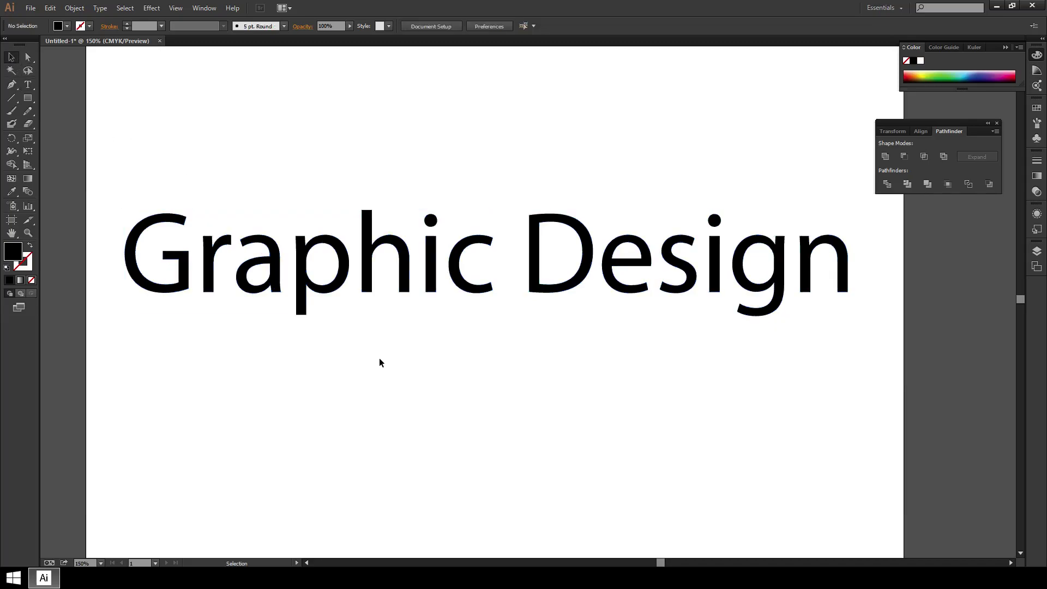
click(428, 266)
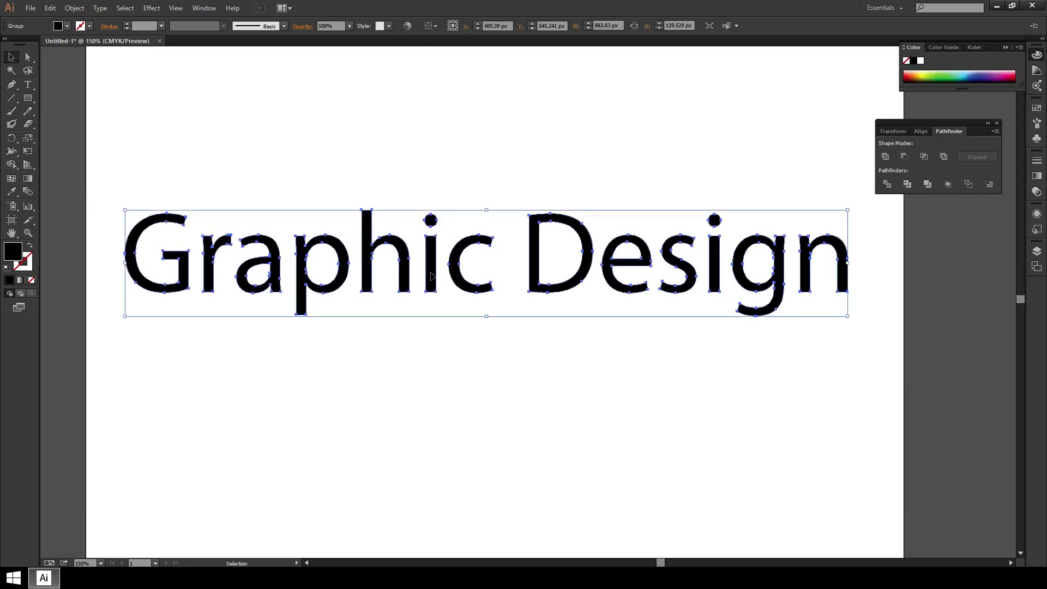
mouse_move(427, 266)
mouse_down()
mouse_move(450, 301)
mouse_move(447, 274)
mouse_move(458, 271)
mouse_move(445, 272)
mouse_up()
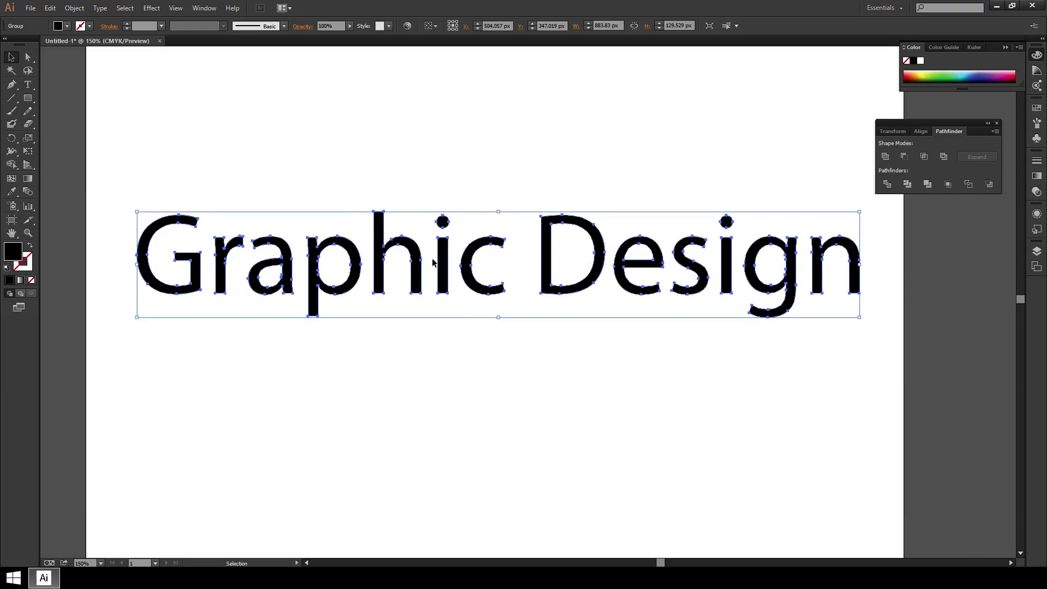
Try erasing diagonally across the "h" of the outlined "Graphic" with the Eraser tool, and undo the cut.
click(28, 124)
drag(374, 217, 421, 297)
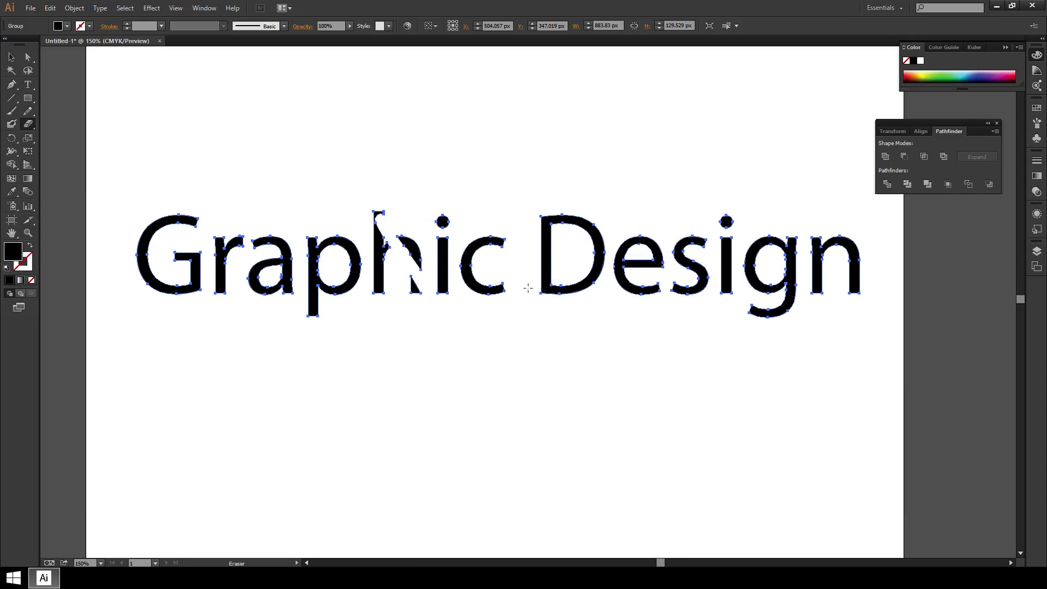
key(ctrl)
key(ctrl+z)
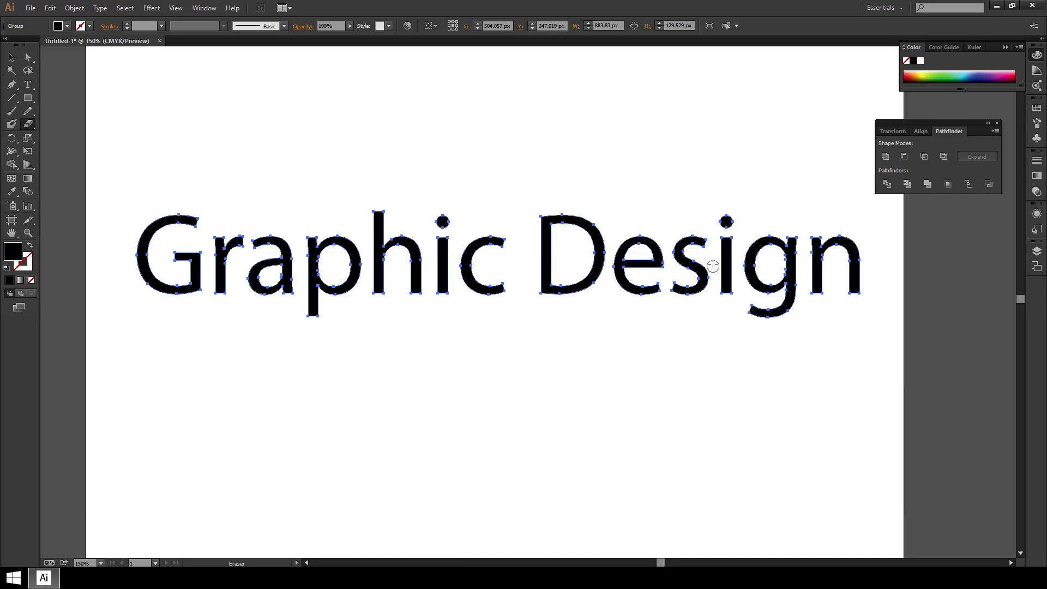
Move the outlined group slightly higher on the artboard, ungroup it into separate letters, and deselect everything.
click(12, 57)
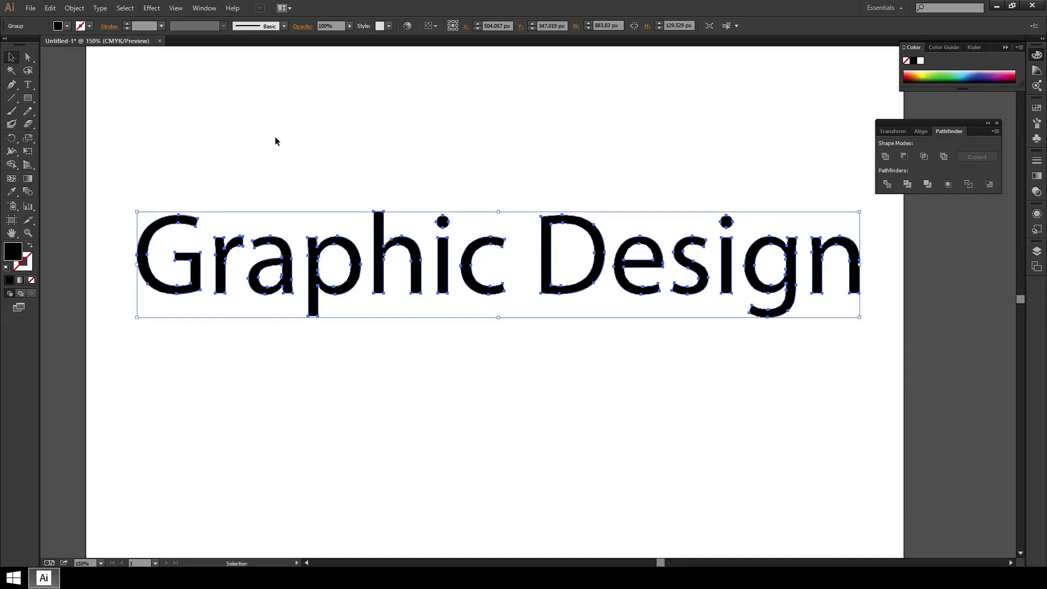
click(72, 9)
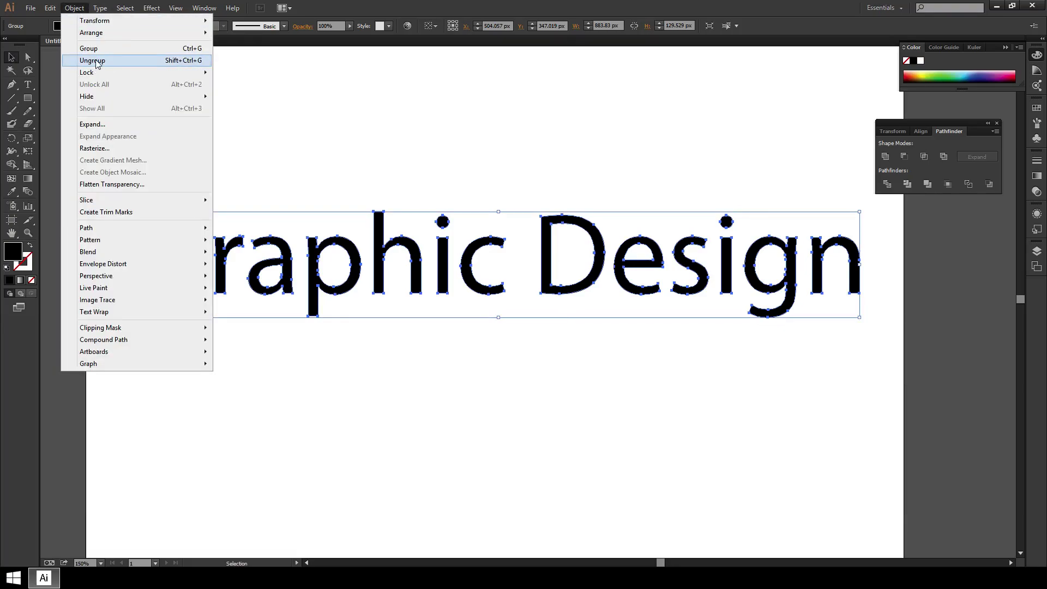
click(414, 143)
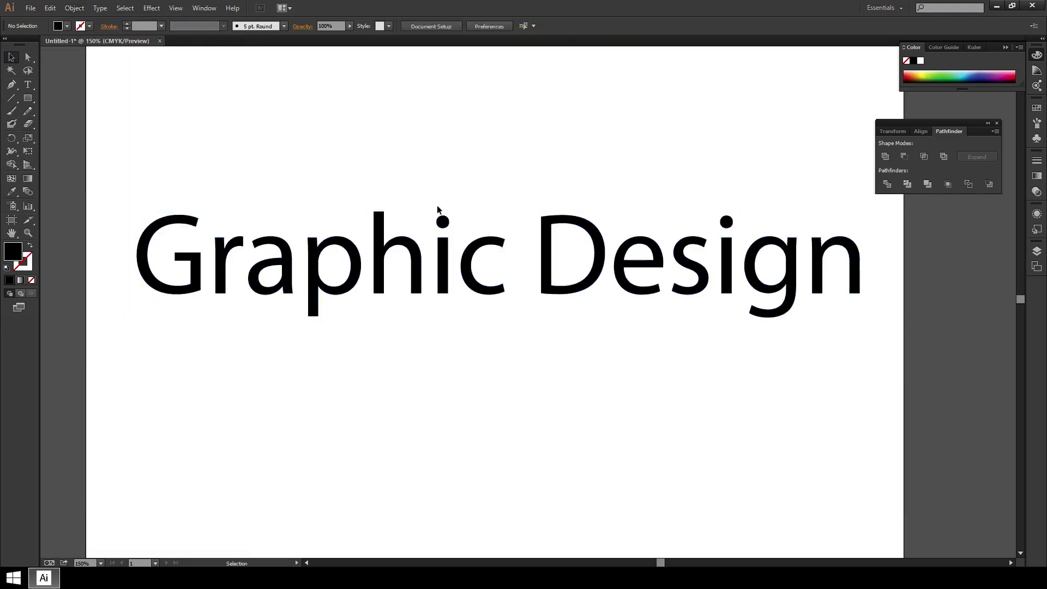
click(315, 268)
mouse_move(315, 268)
mouse_down()
mouse_move(321, 361)
mouse_move(334, 228)
mouse_move(318, 281)
mouse_move(329, 318)
mouse_move(316, 254)
mouse_up()
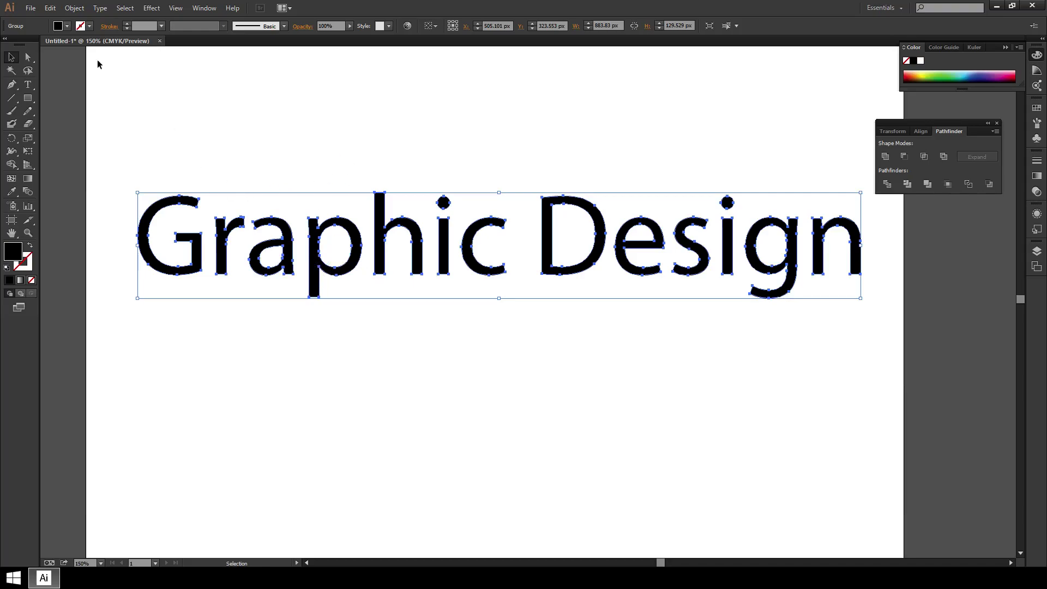
click(74, 8)
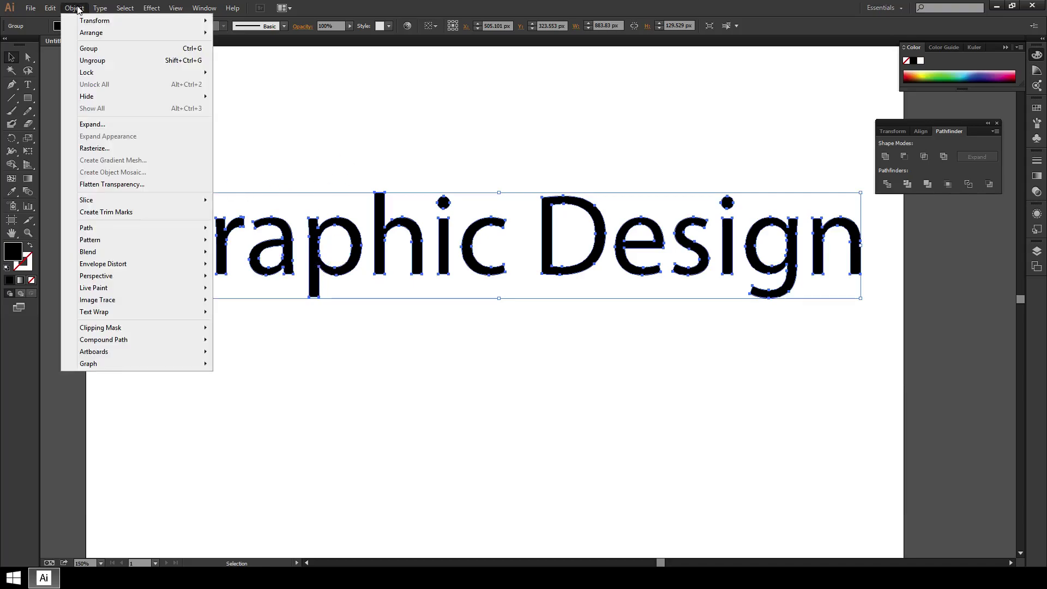
click(107, 63)
click(267, 129)
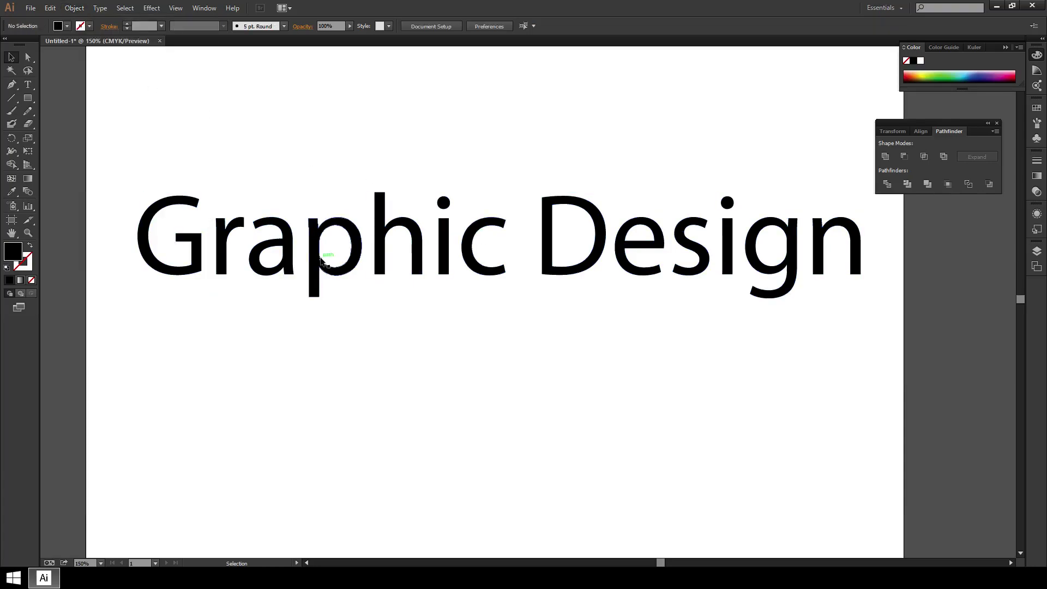
Select only the letter "p" in "Graphic" and check whether it can still be ungrouped.
click(333, 276)
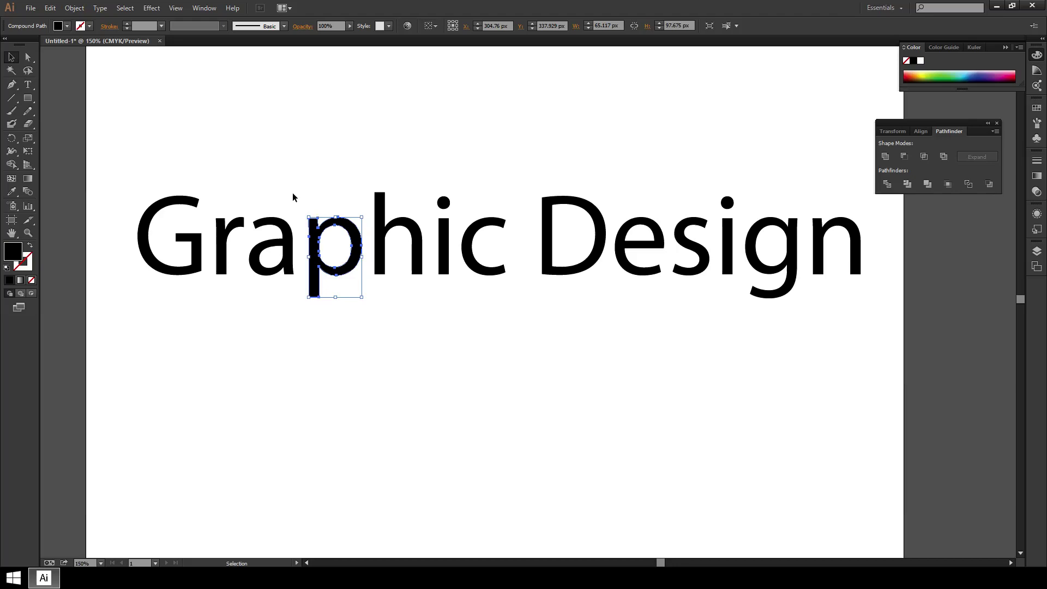
click(77, 8)
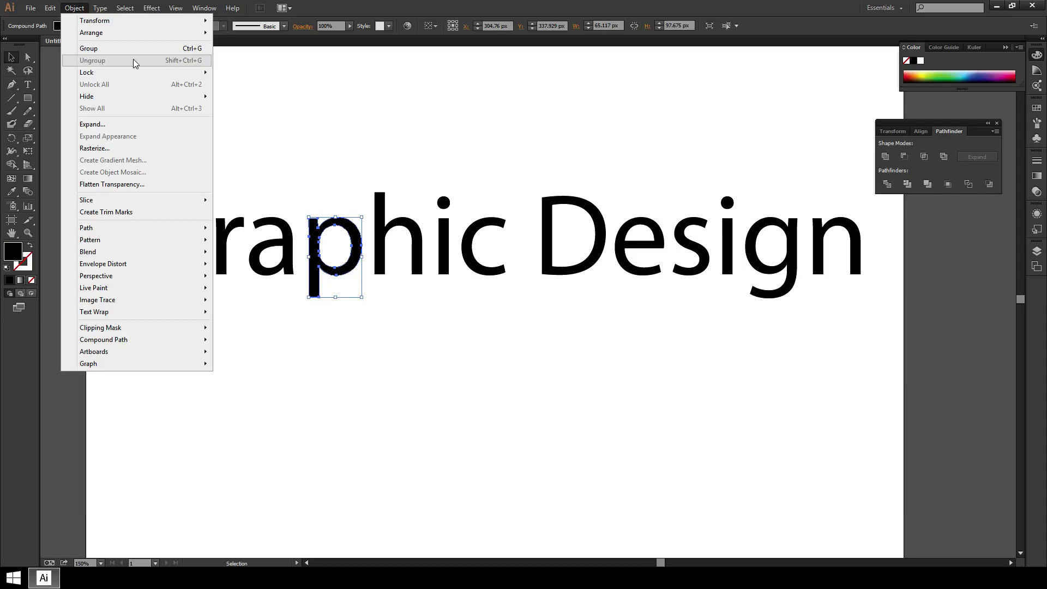
click(308, 95)
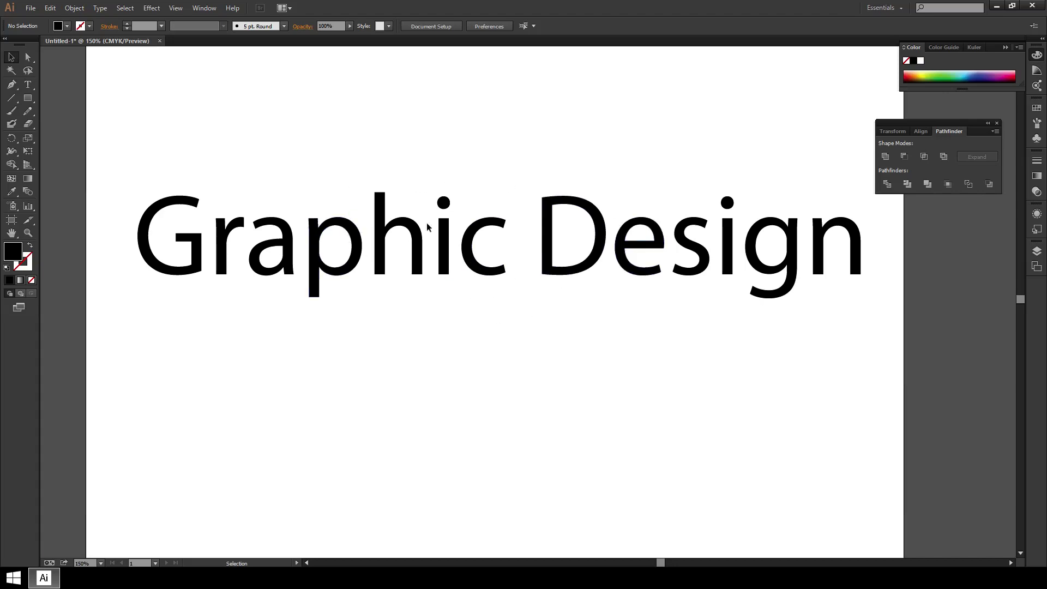
click(74, 8)
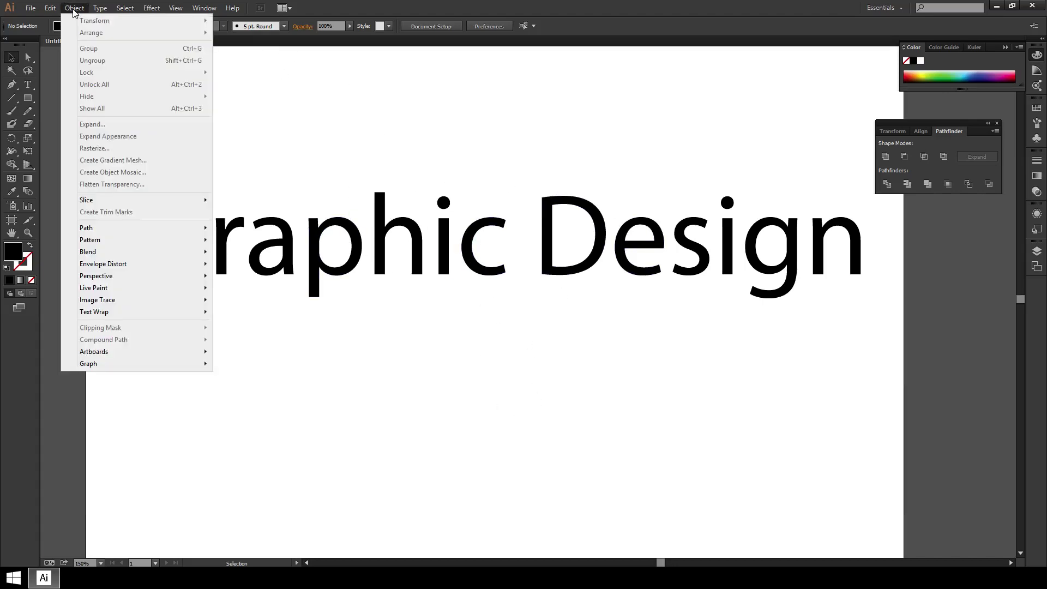
click(214, 338)
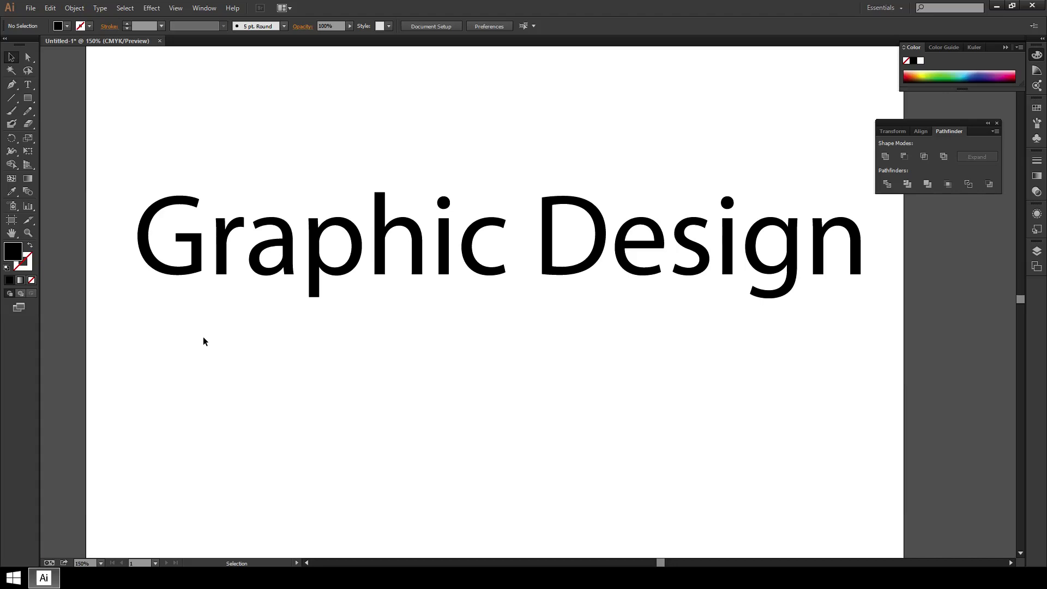
Move the letters "G", "r" and "a" individually up and left, placing them tightly side by side.
drag(175, 272, 169, 227)
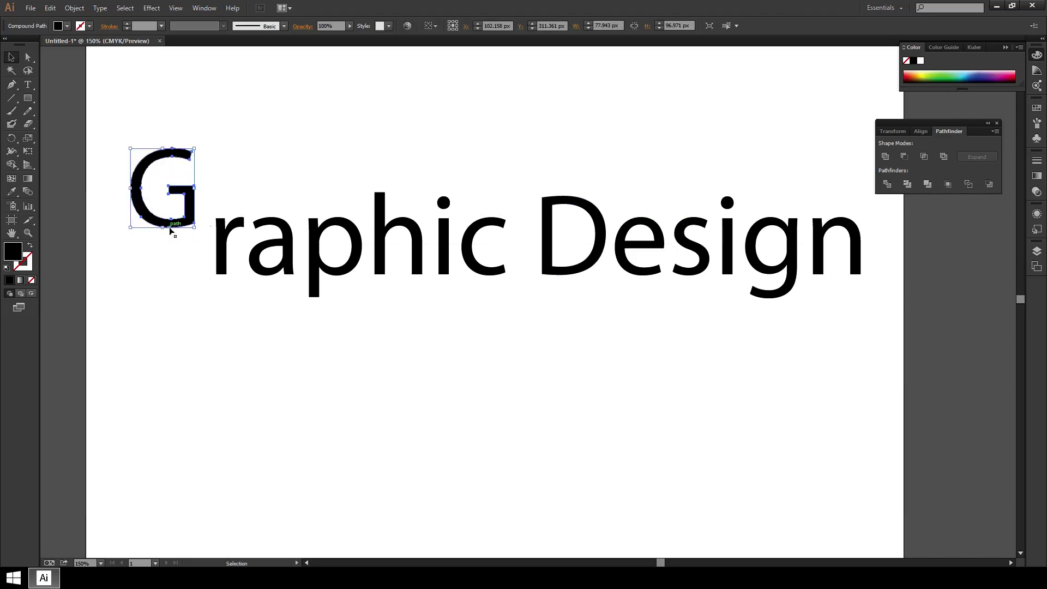
drag(224, 252, 207, 221)
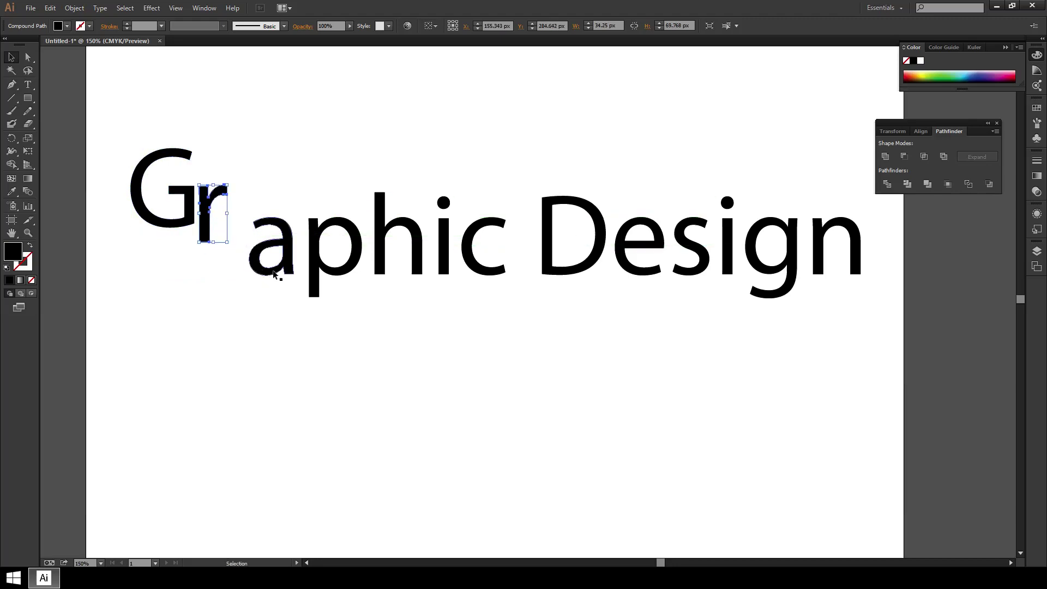
click(287, 267)
drag(287, 267, 265, 235)
Enlarge the "p" to about 107 × 160 px beside the "a", and move the "h" up next to it.
click(326, 267)
drag(307, 297, 293, 261)
click(392, 236)
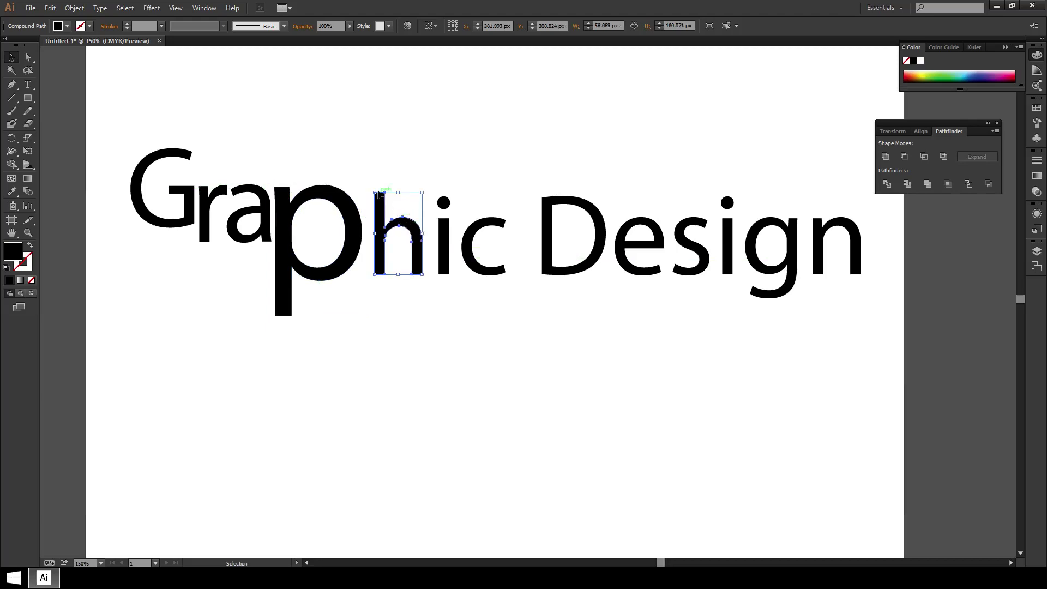
drag(382, 204, 374, 172)
click(402, 357)
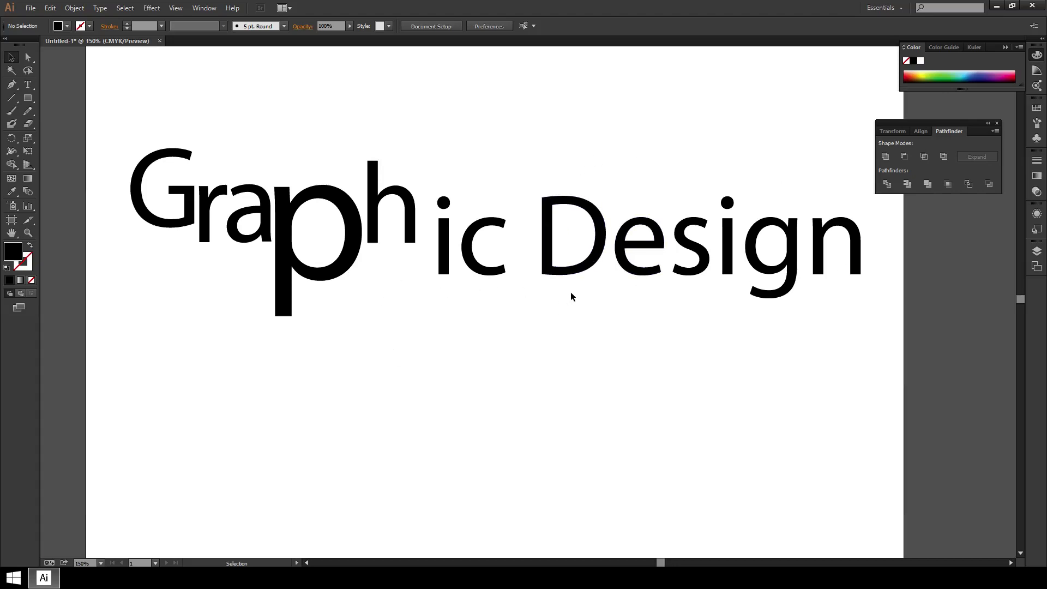
Fill the enlarged letter "p" with a crimson pink and deselect it.
click(349, 270)
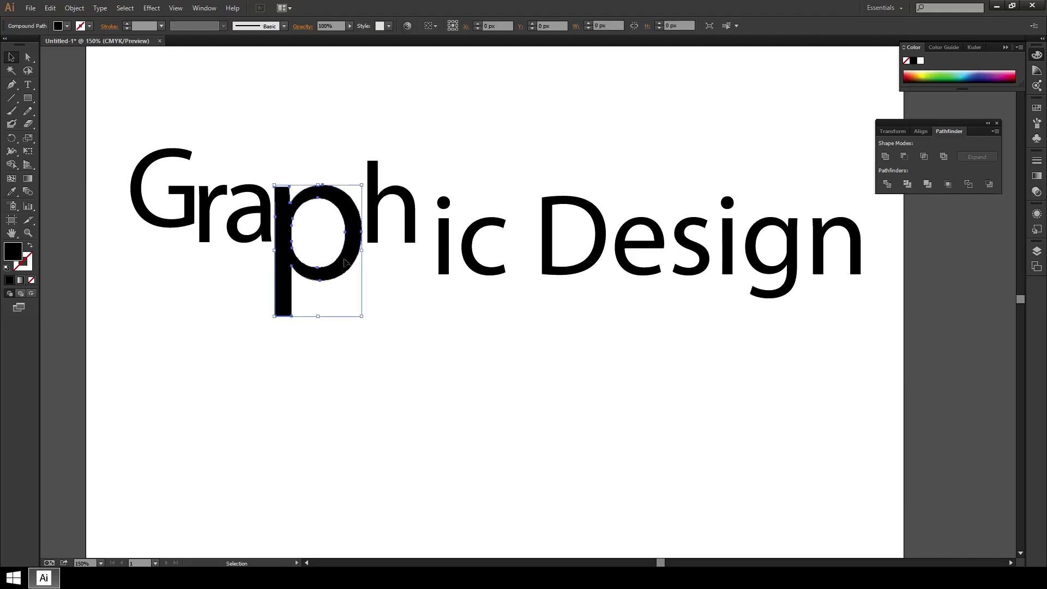
double_click(13, 252)
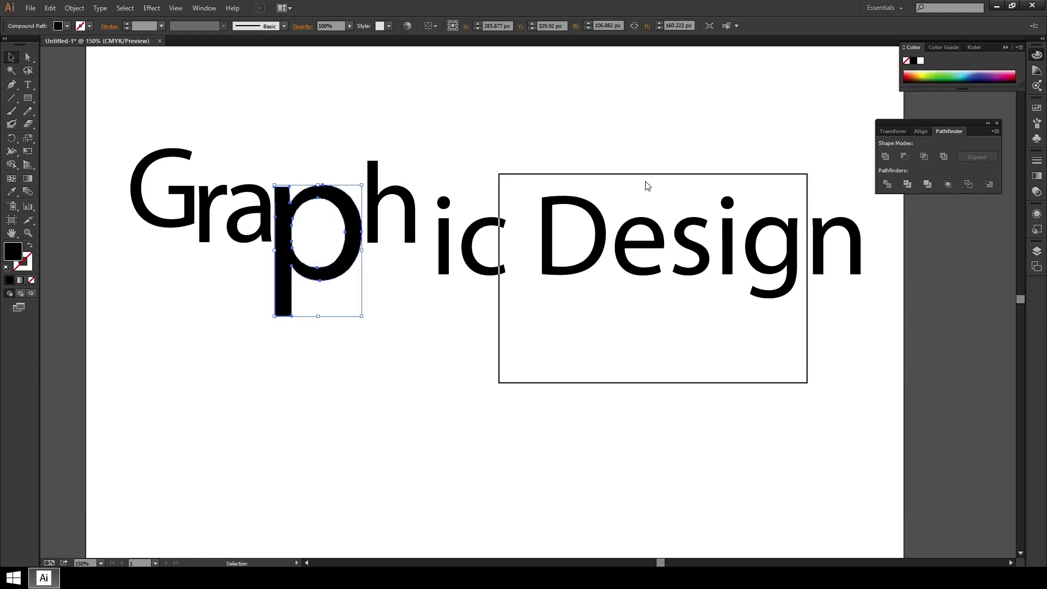
drag(587, 273, 612, 257)
click(618, 227)
click(769, 214)
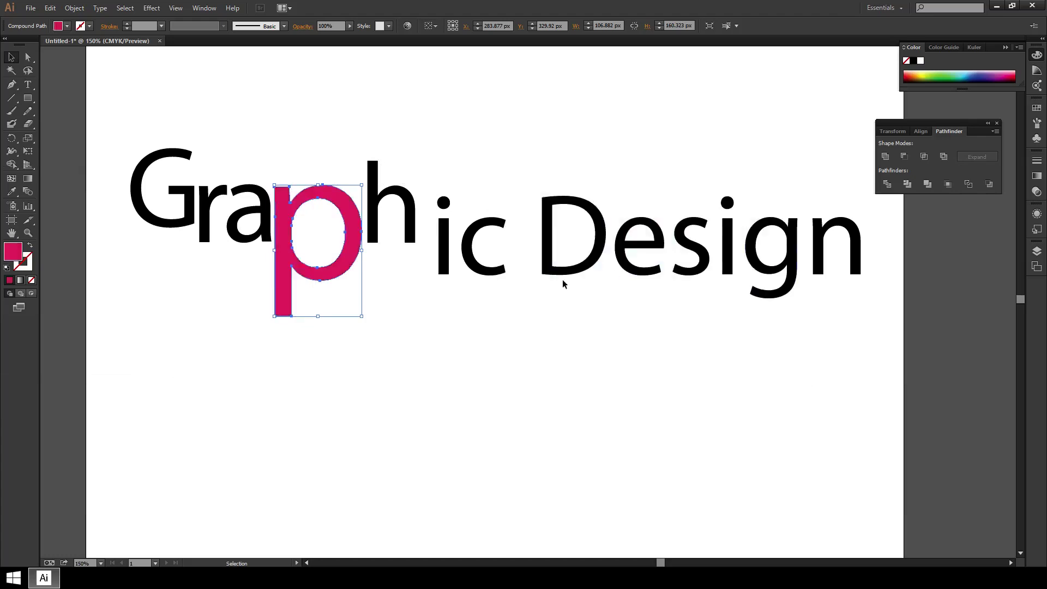
click(447, 335)
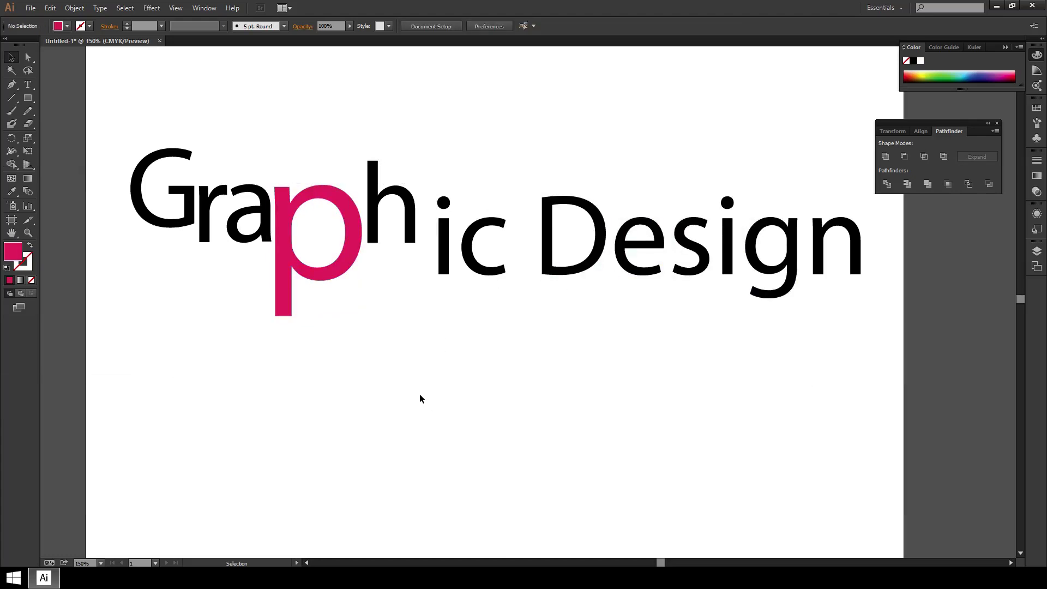
Give the pink "p" a cyan stroke, trying a 14 pt weight before settling on 5 pt.
click(277, 309)
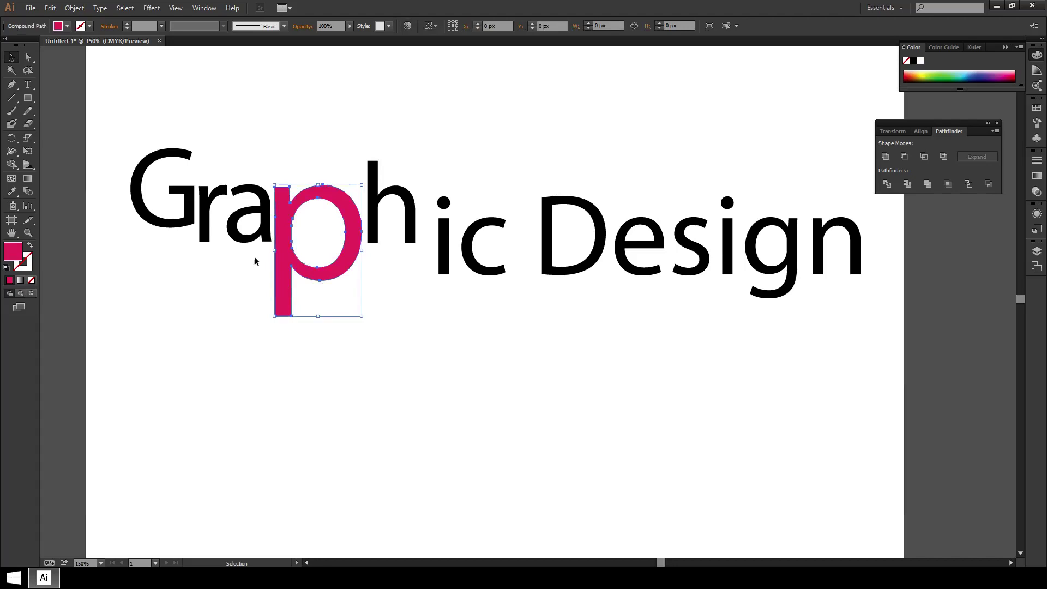
click(83, 27)
click(61, 45)
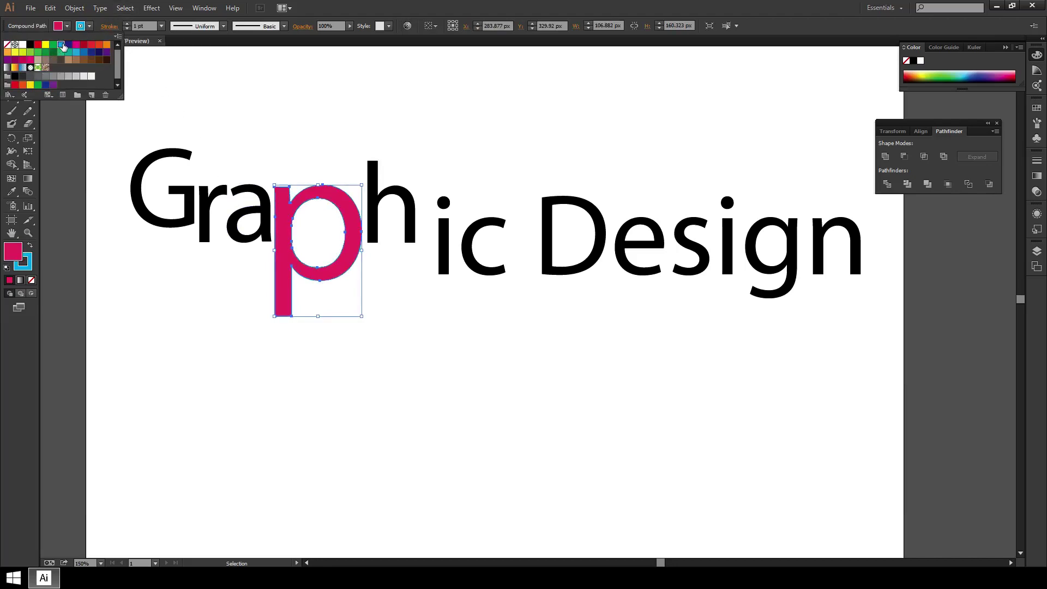
click(162, 26)
click(162, 26)
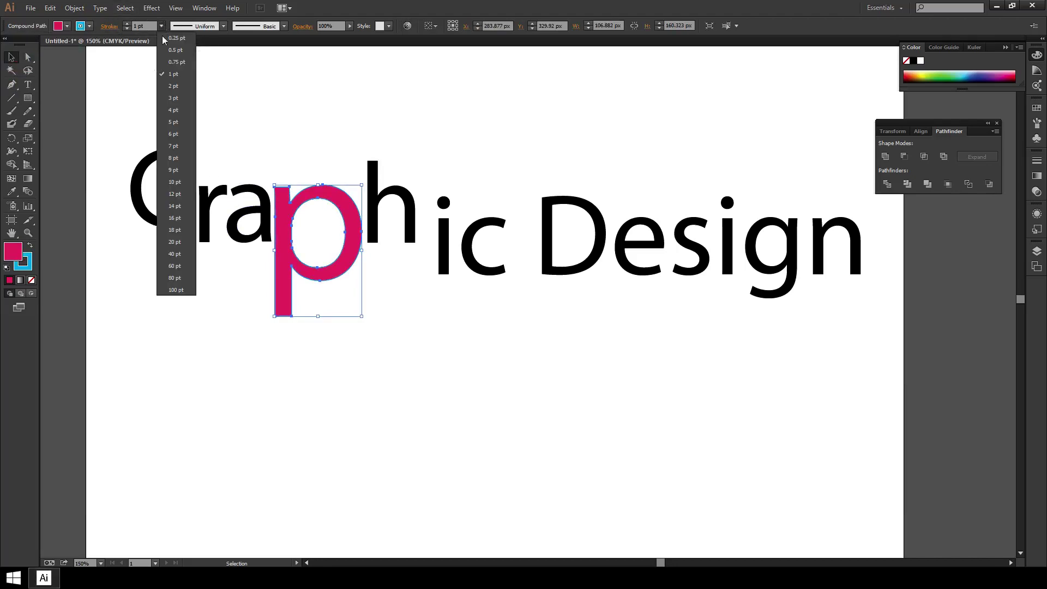
click(173, 210)
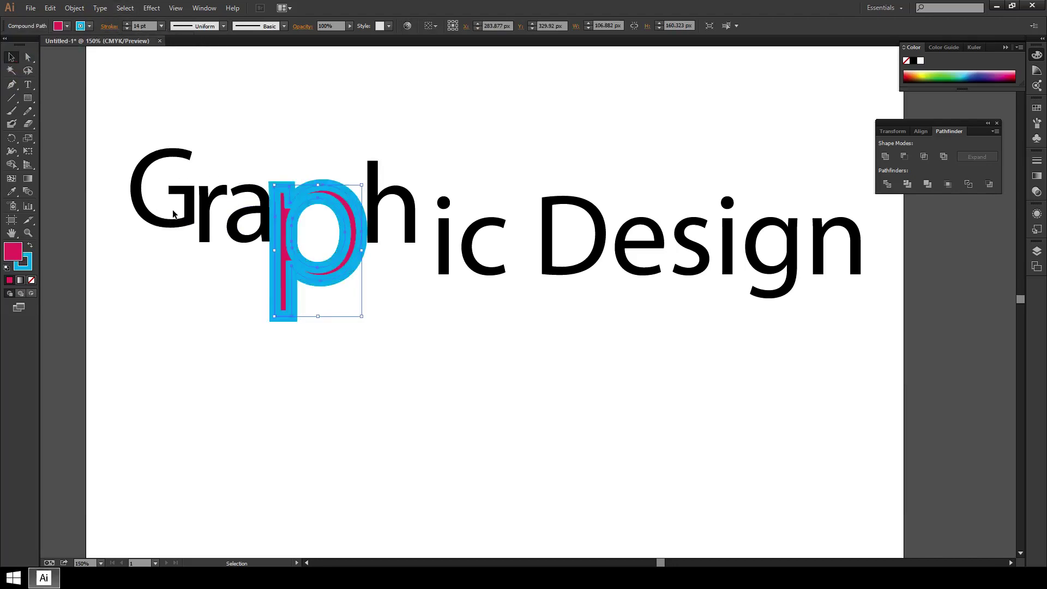
click(162, 26)
click(172, 125)
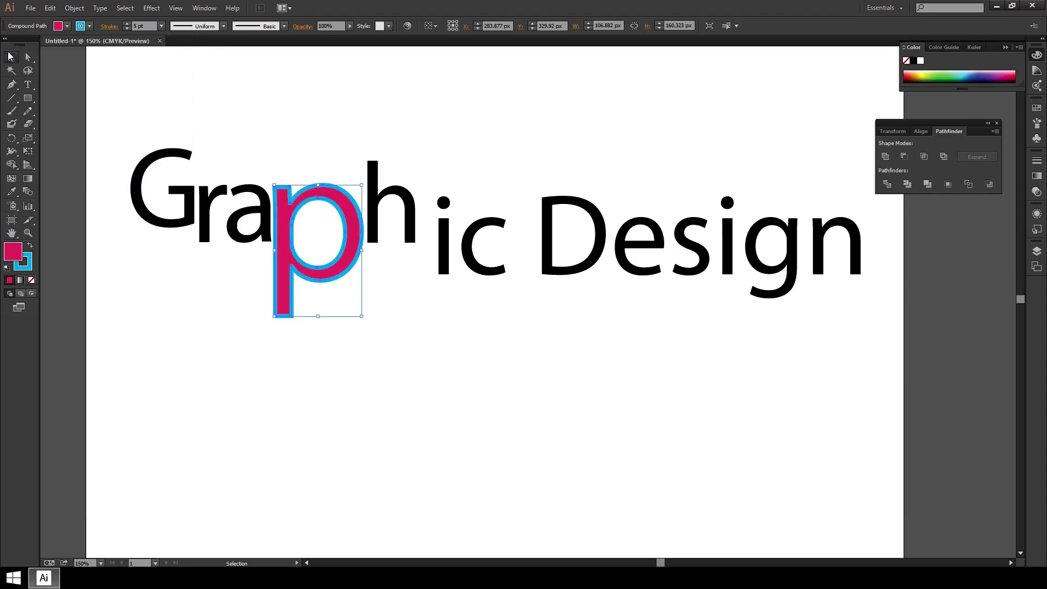
Select all the "Graphic Design" letter shapes together and delete them from the artboard.
click(133, 107)
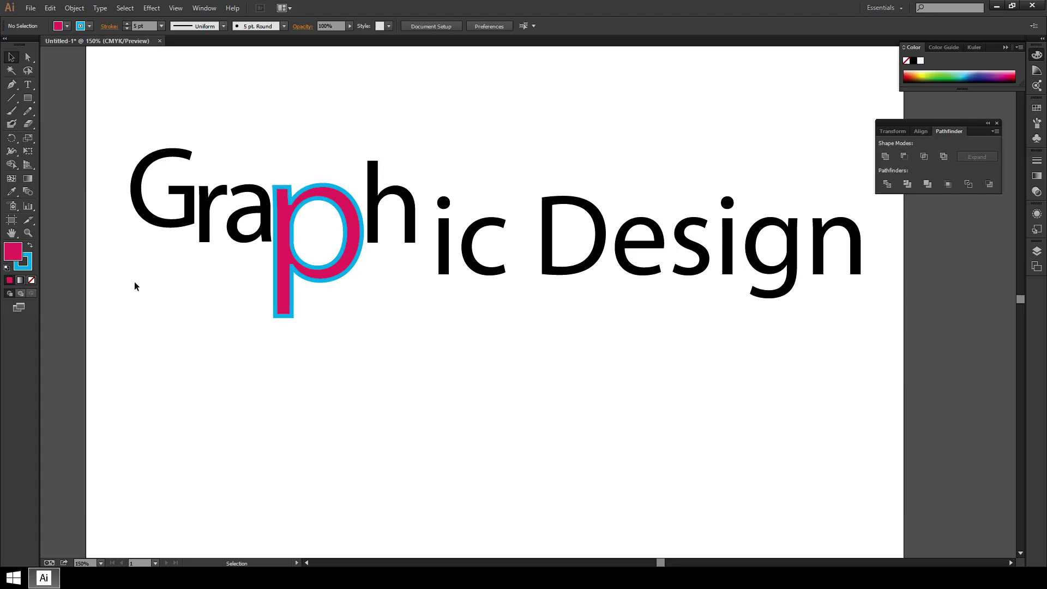
drag(125, 108, 864, 407)
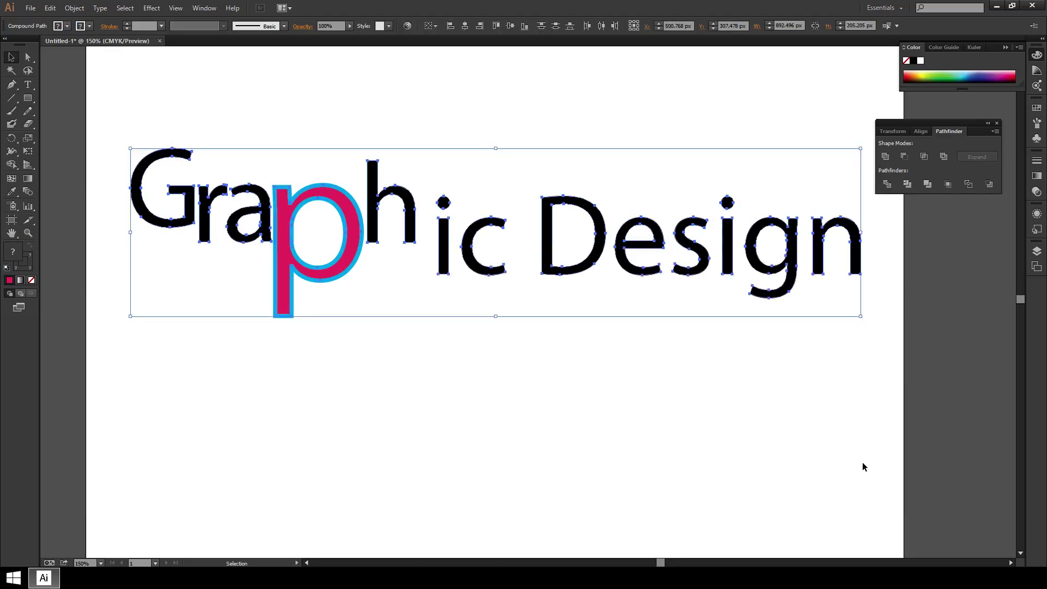
key(Delete)
Add the point text "Illustrator" in 72 pt Myriad Pro near the artboard's middle and move it slightly up and right.
click(27, 85)
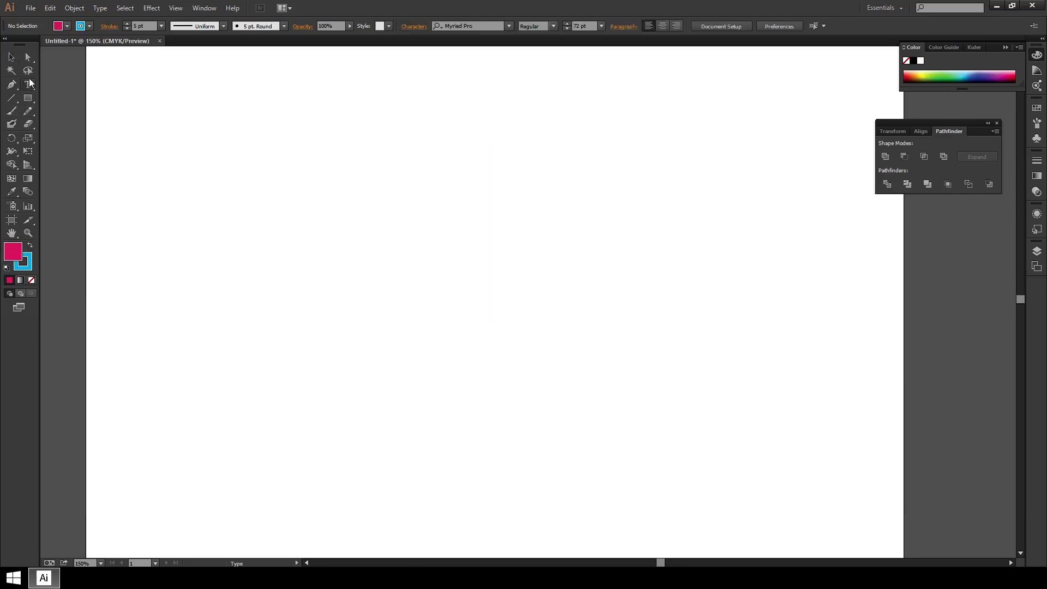
click(356, 257)
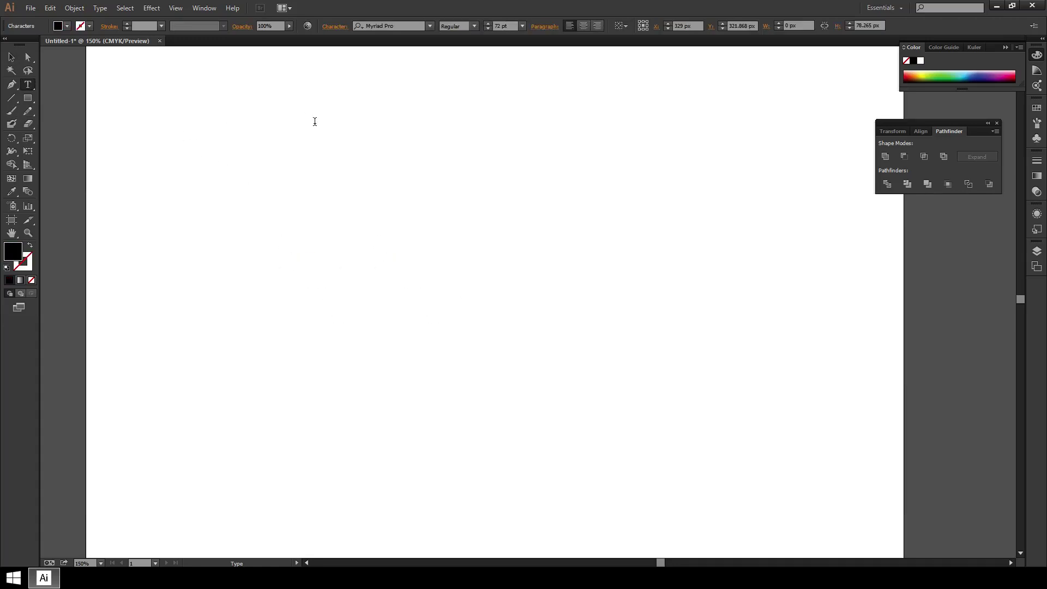
text(Illustrat)
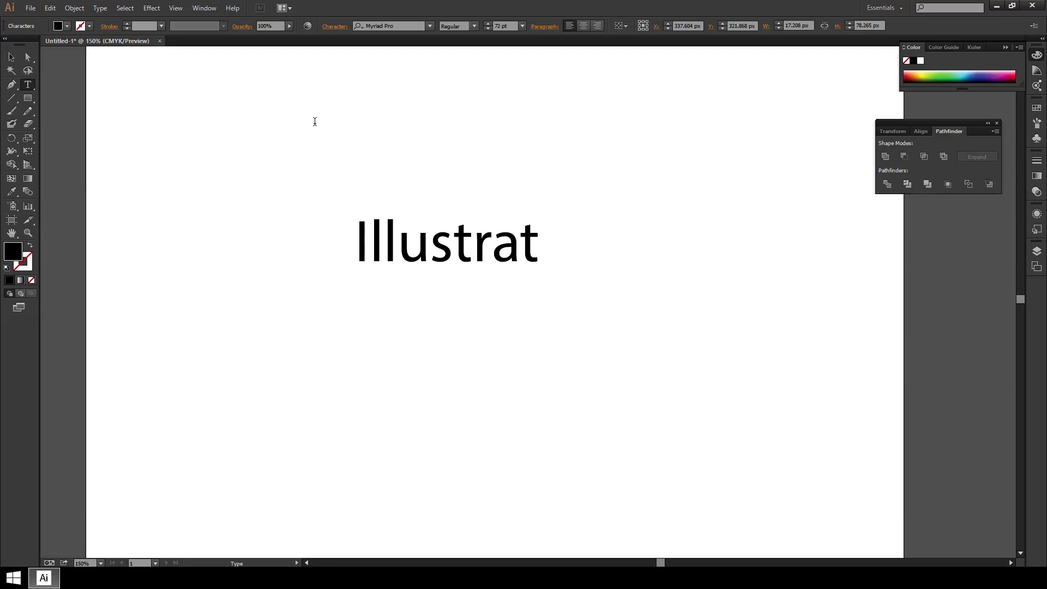
text(or)
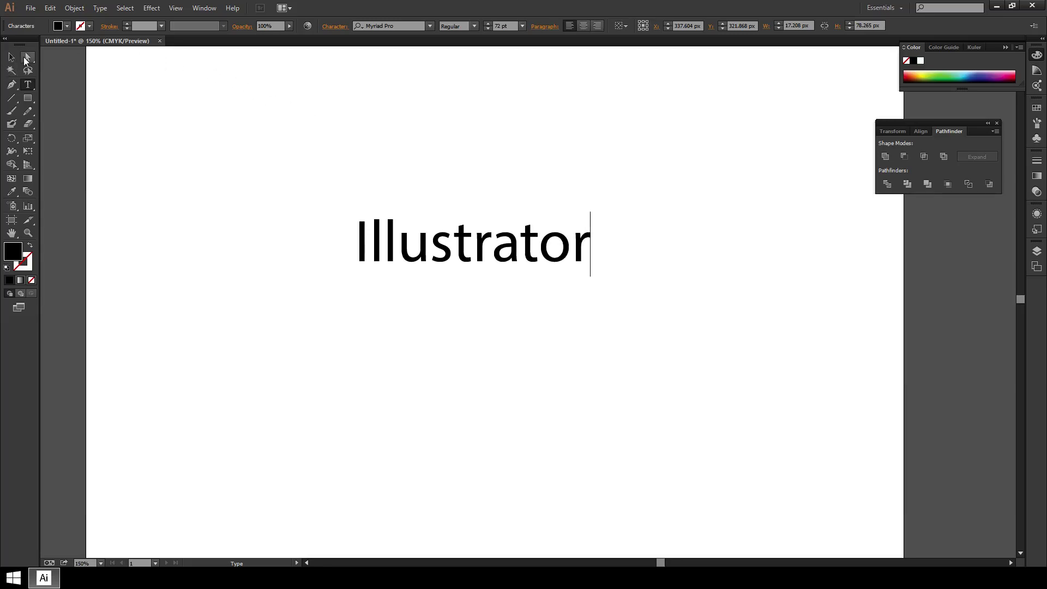
click(11, 57)
drag(479, 249, 513, 224)
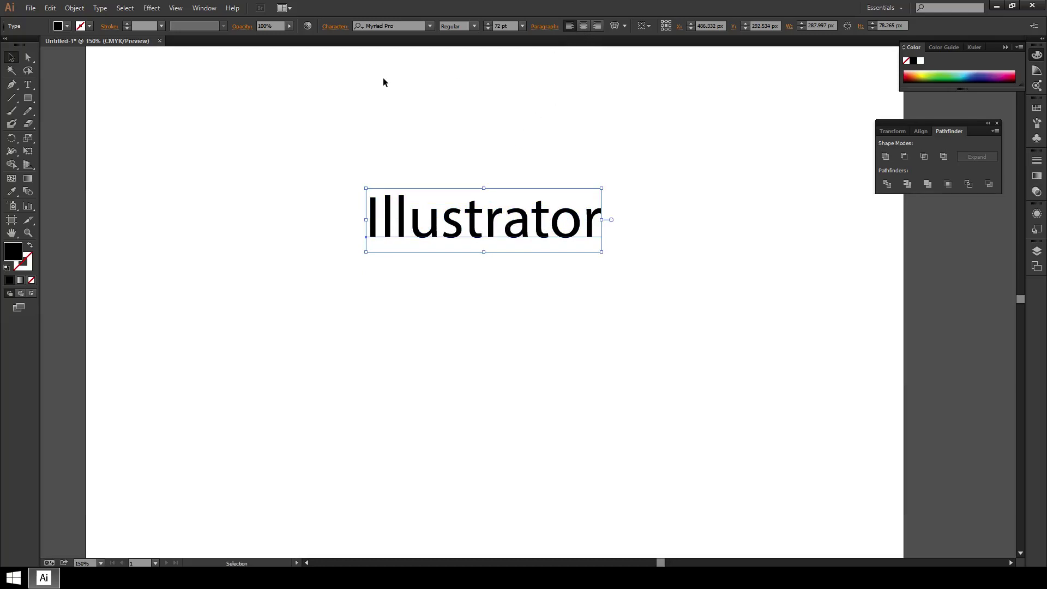
click(339, 27)
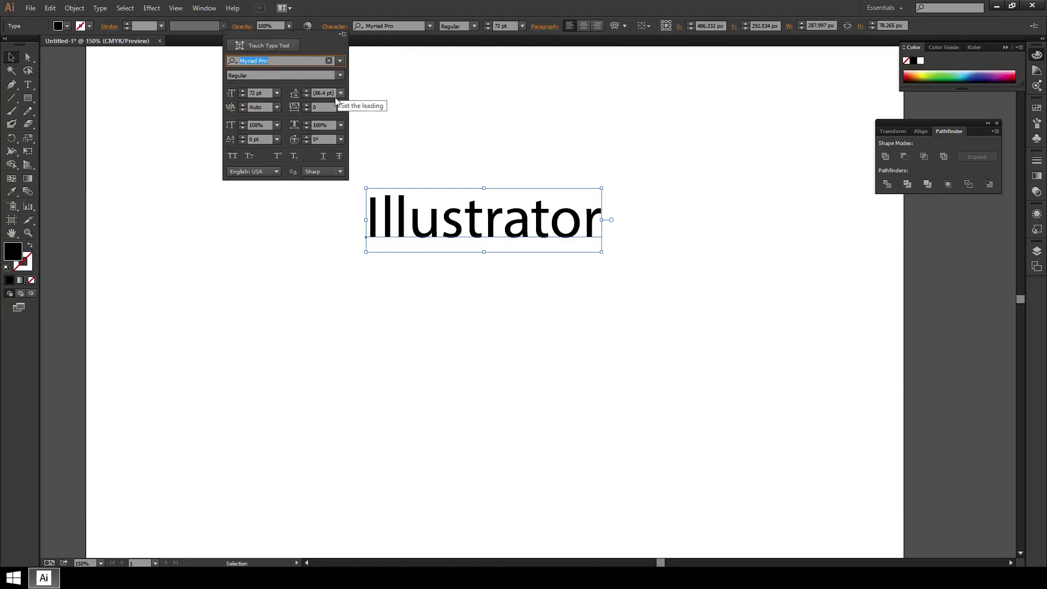
click(275, 106)
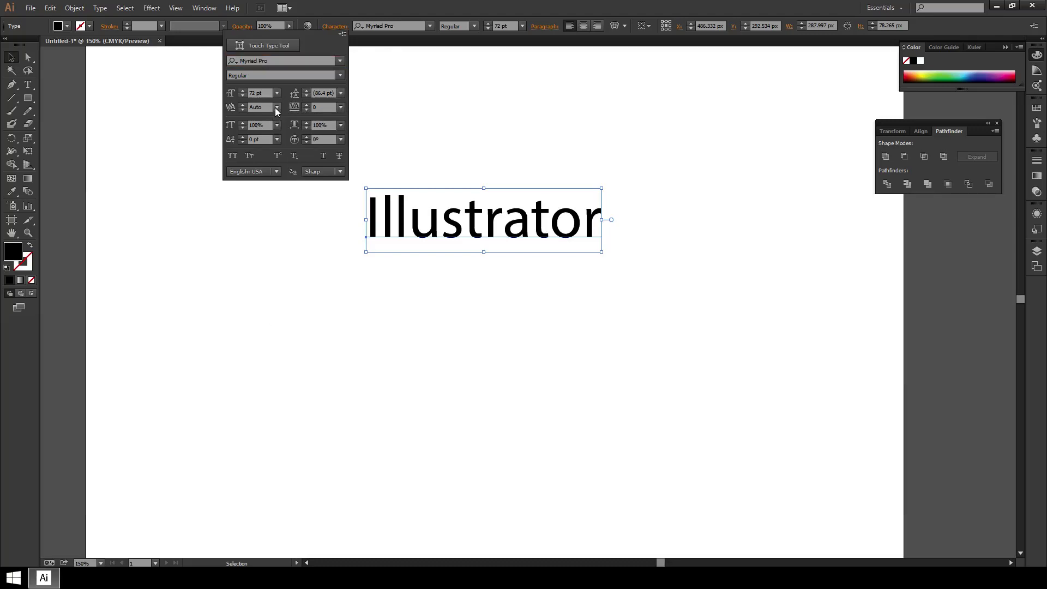
key(Escape)
Adjust the kerning between the "u" and "s" of "Illustrator", trying -25 and 100 before settling on 0.
click(27, 85)
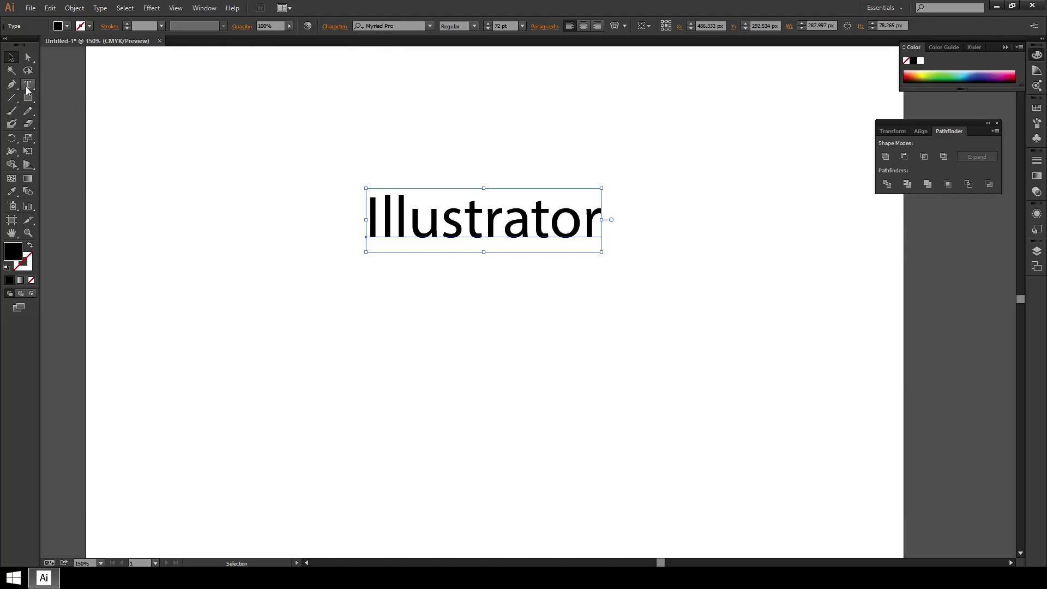
click(441, 220)
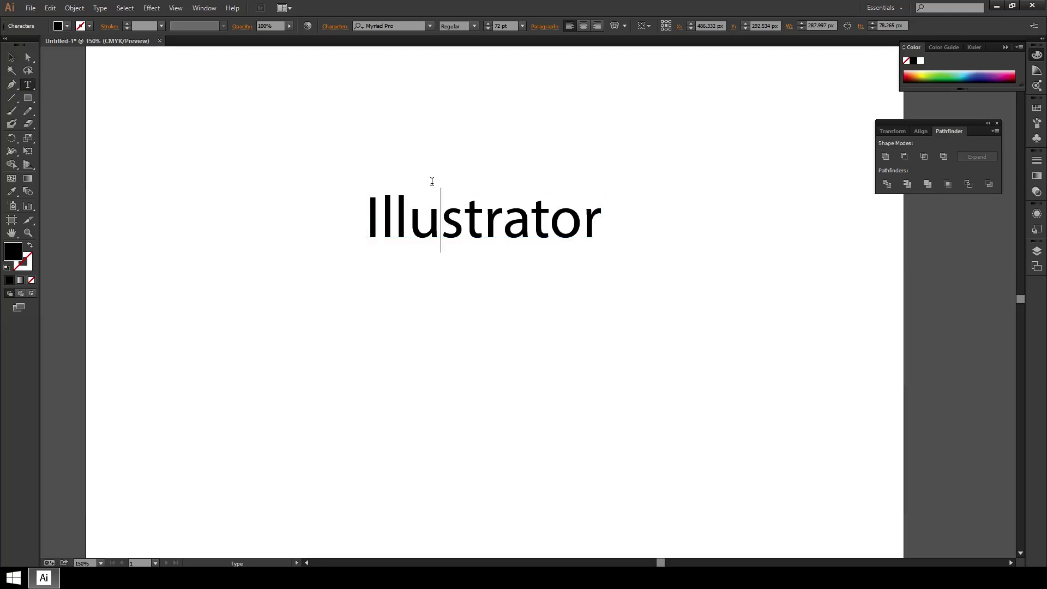
click(334, 26)
click(276, 107)
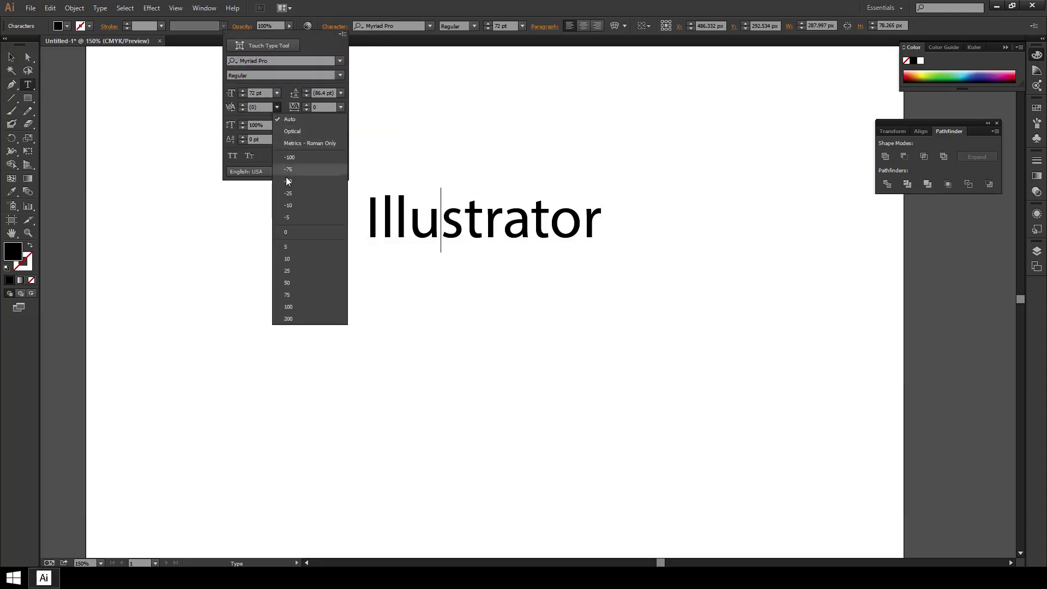
click(290, 194)
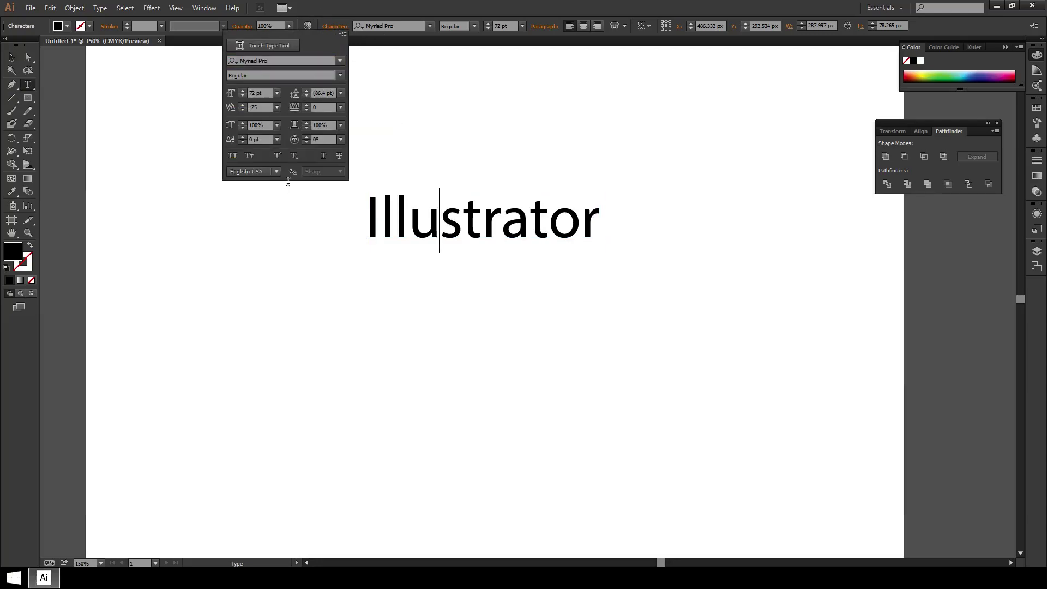
click(276, 107)
click(303, 307)
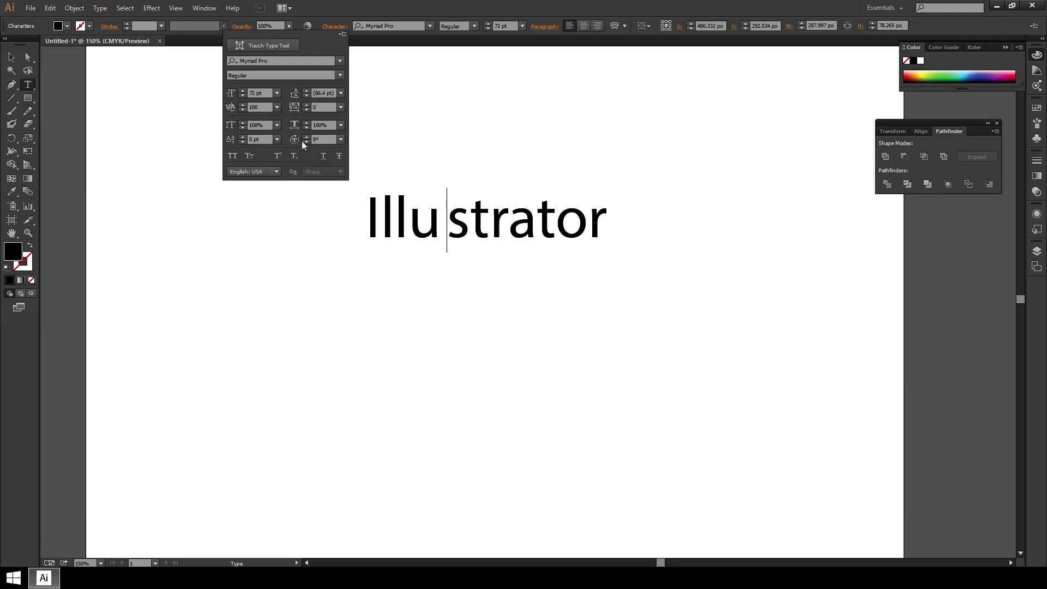
click(277, 106)
click(308, 231)
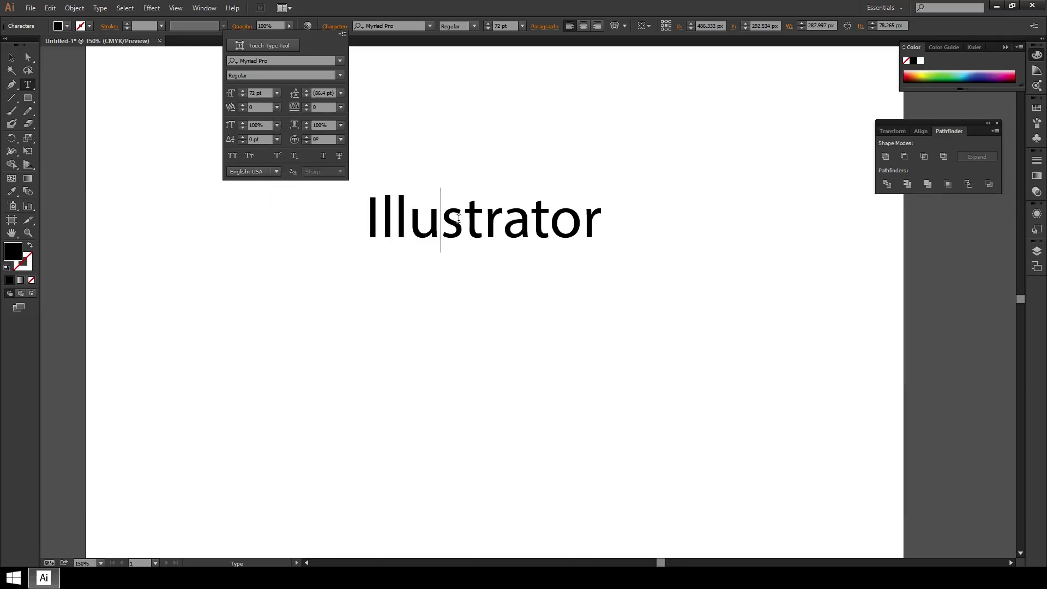
Set the tracking of the whole word "Illustrator" to 300 after trying 200, and move the text left and slightly down.
drag(601, 218, 363, 218)
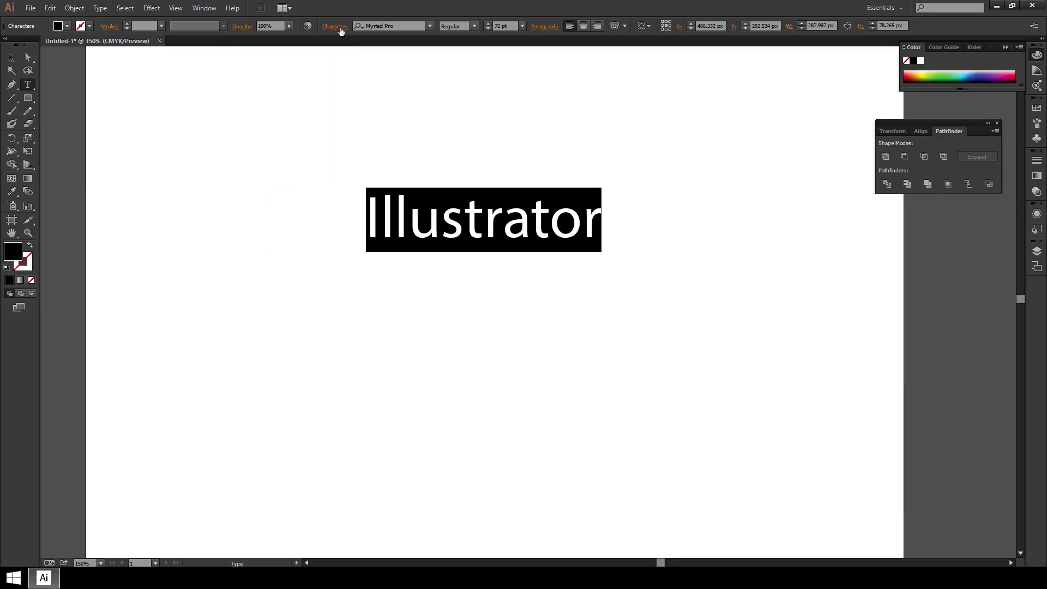
click(334, 26)
click(340, 107)
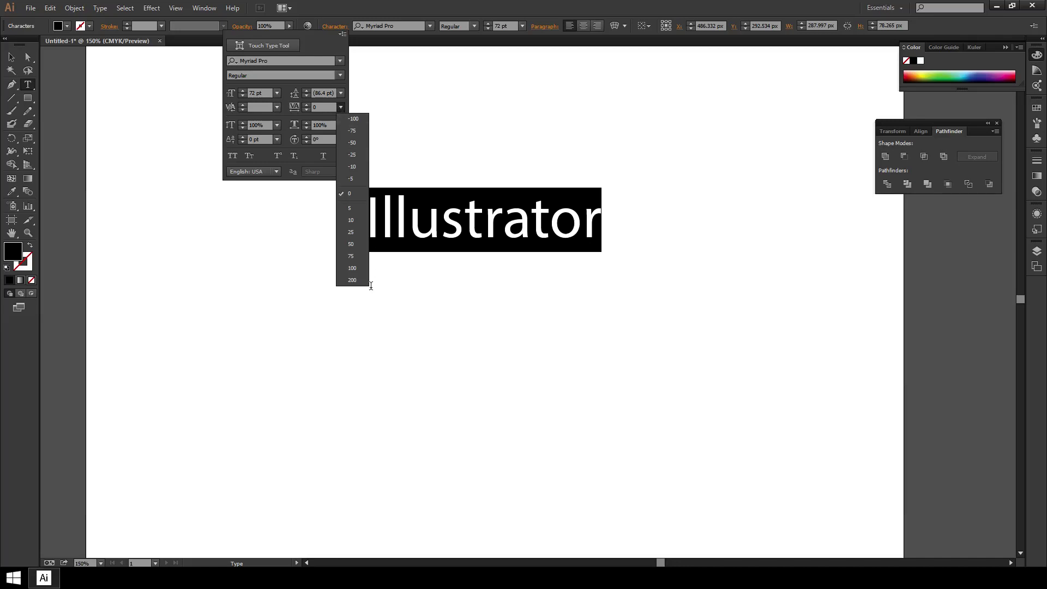
click(354, 280)
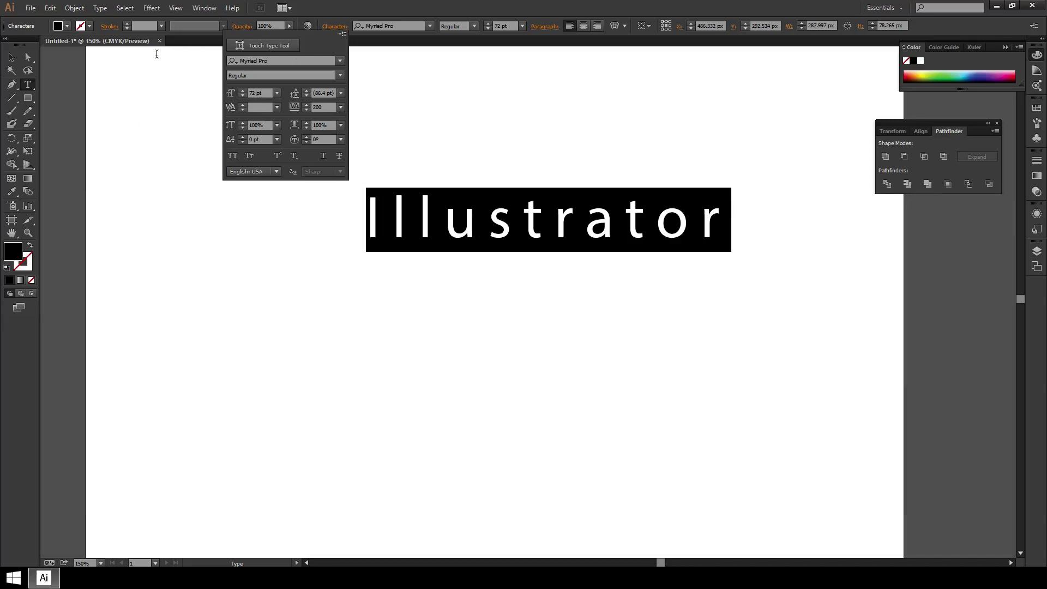
click(323, 107)
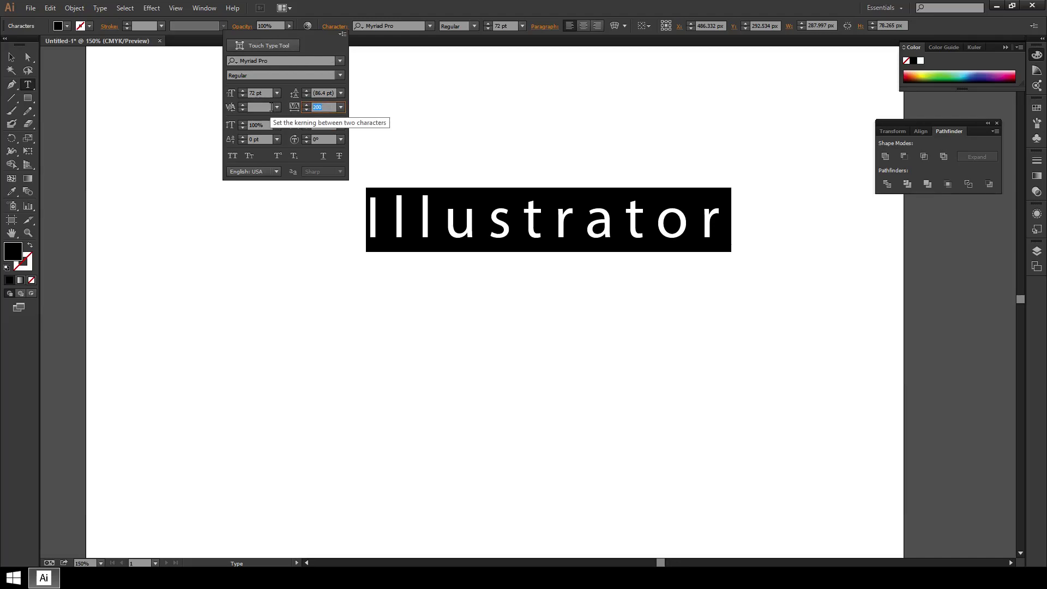
text(300)
key(Return)
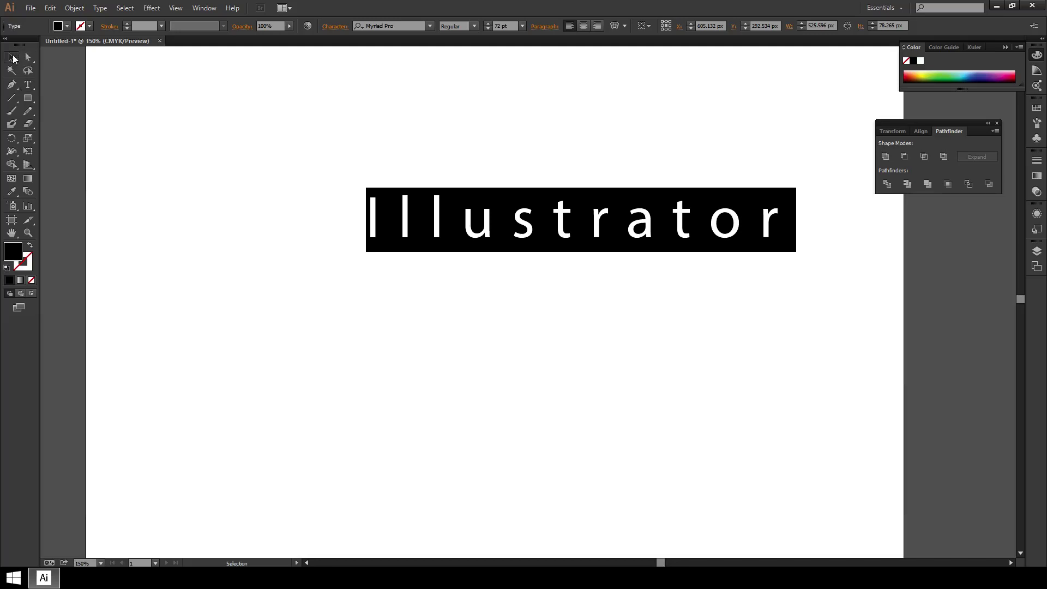
click(12, 57)
drag(686, 234, 560, 249)
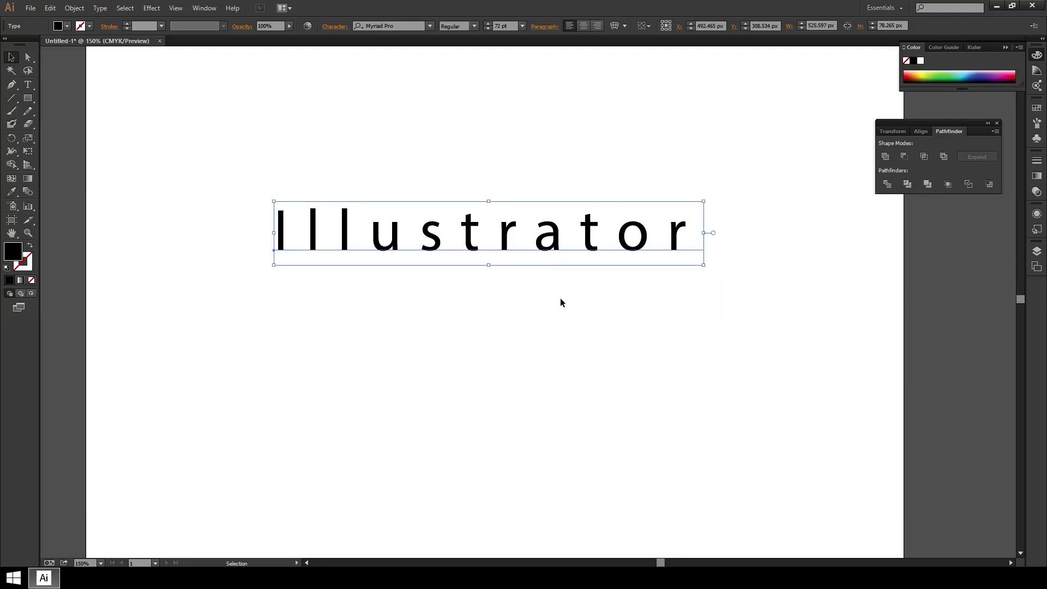